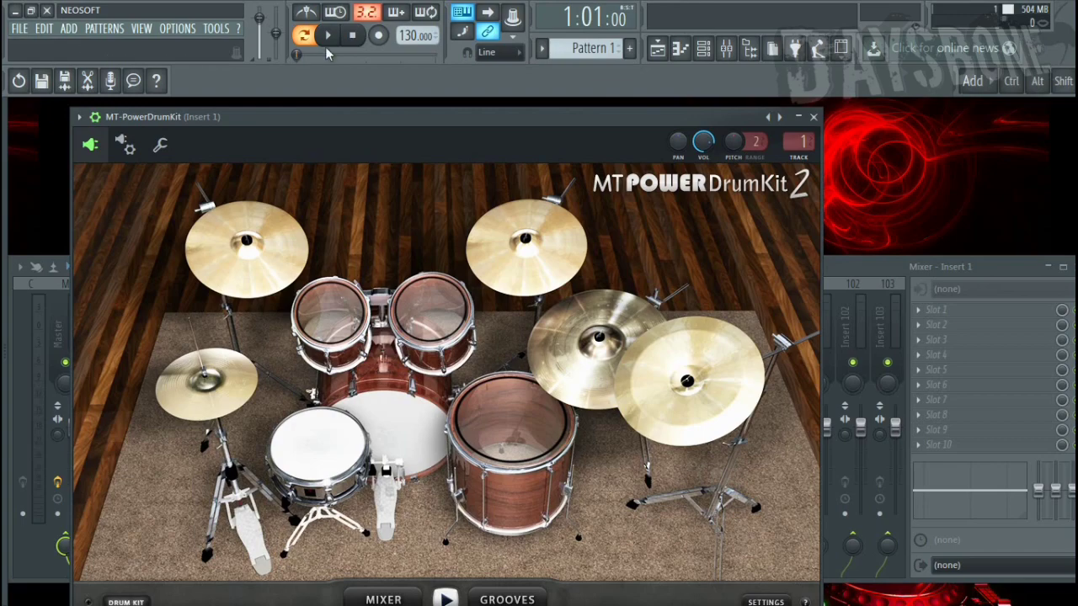
Examine the mixer track and piano roll assigned to MT-PowerDrumKit, then return to the plugin's interface.
drag(346, 120, 499, 118)
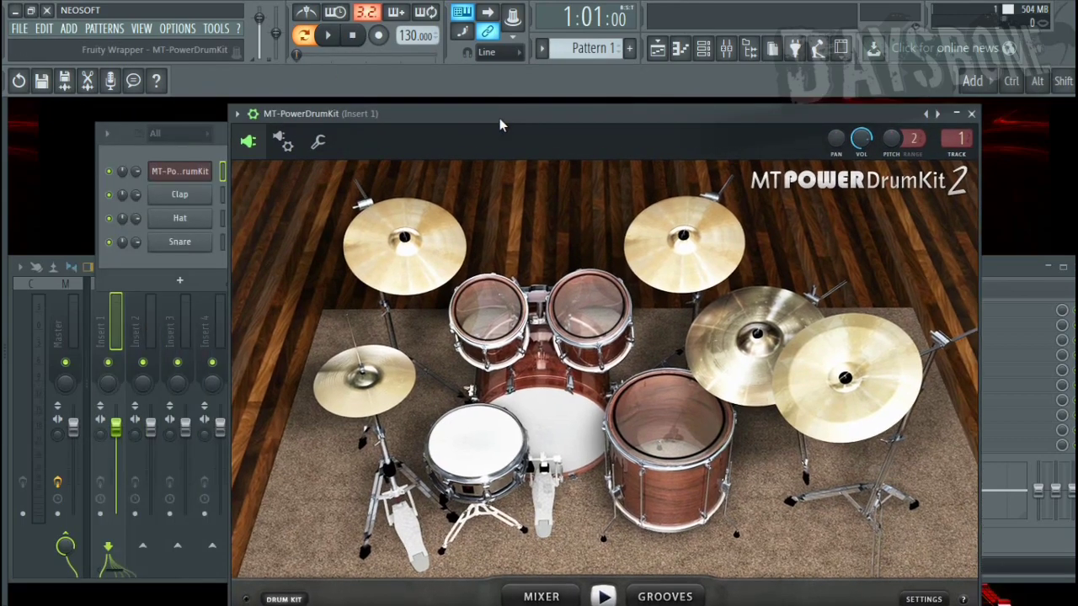
click(197, 289)
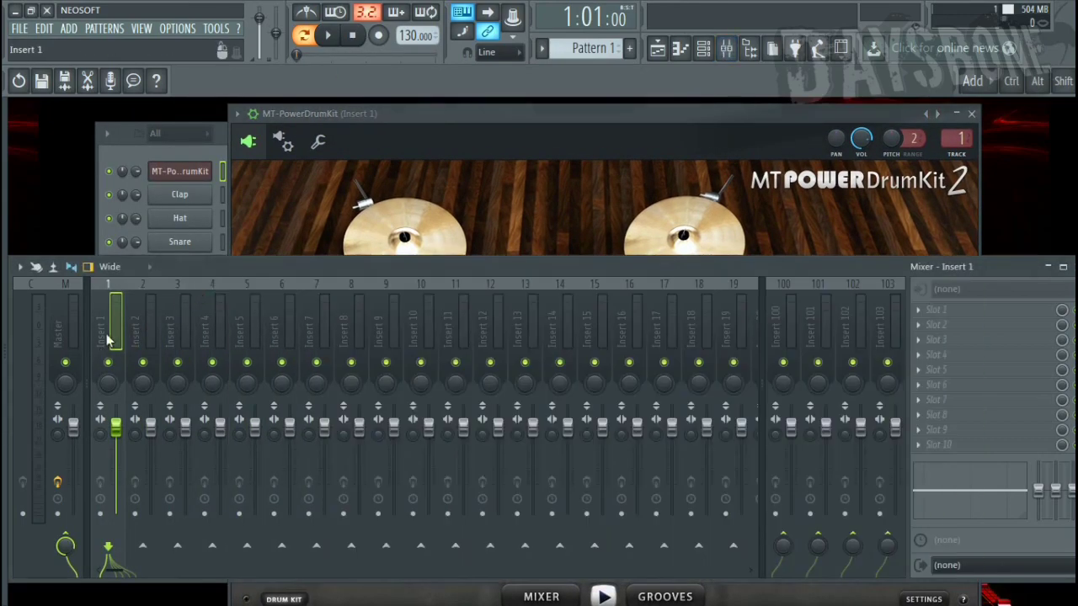
click(200, 173)
click(200, 173)
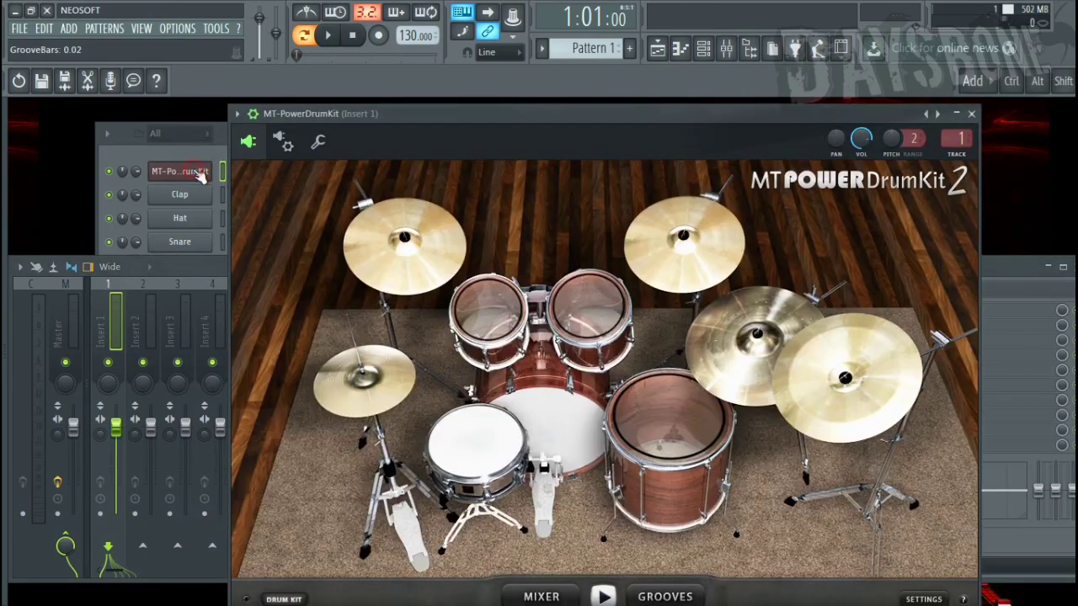
click(240, 116)
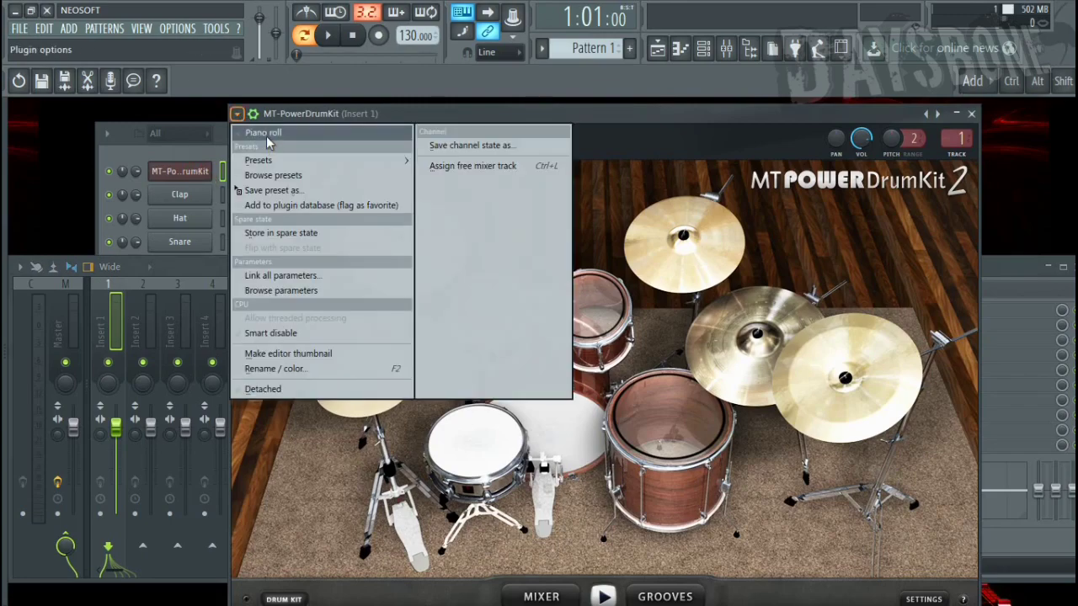
click(264, 135)
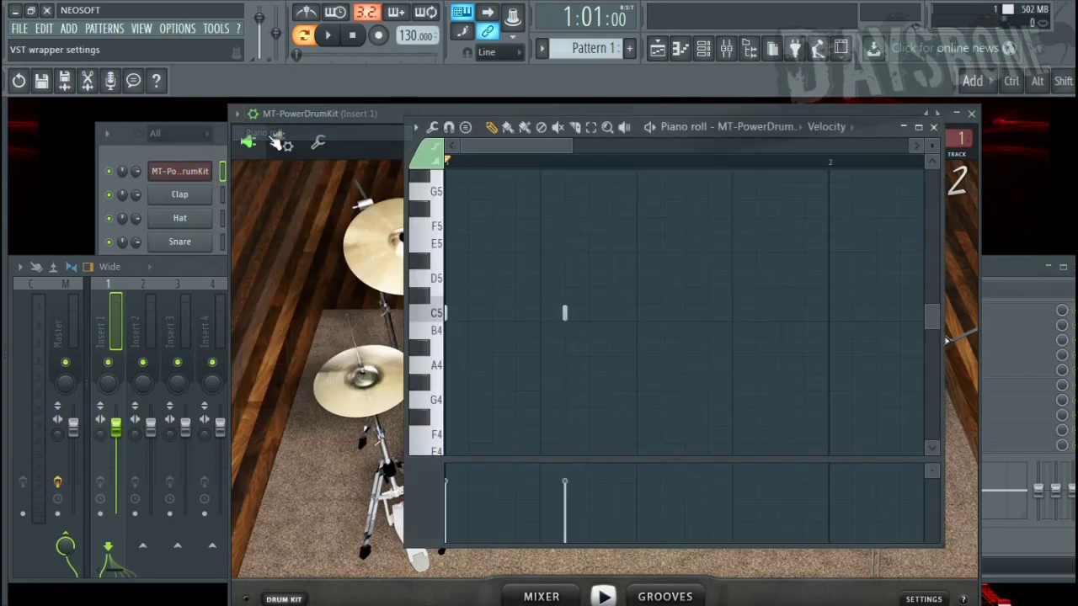
click(350, 114)
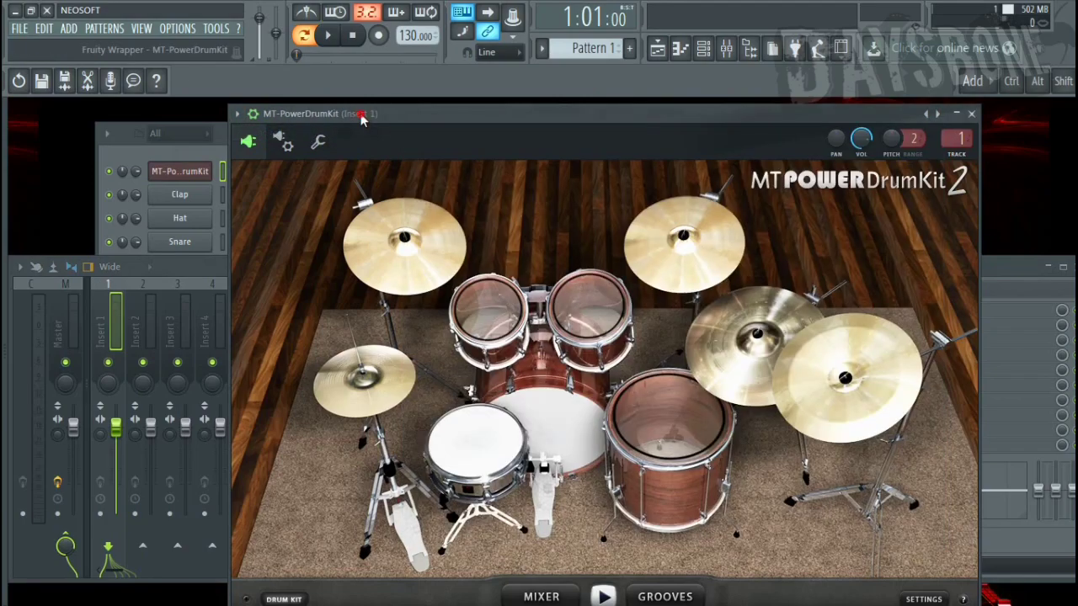
Build a composition from the 8th Closed Hi-Hat style using Groove 01 followed by Fill 10, and stop the preview.
click(644, 597)
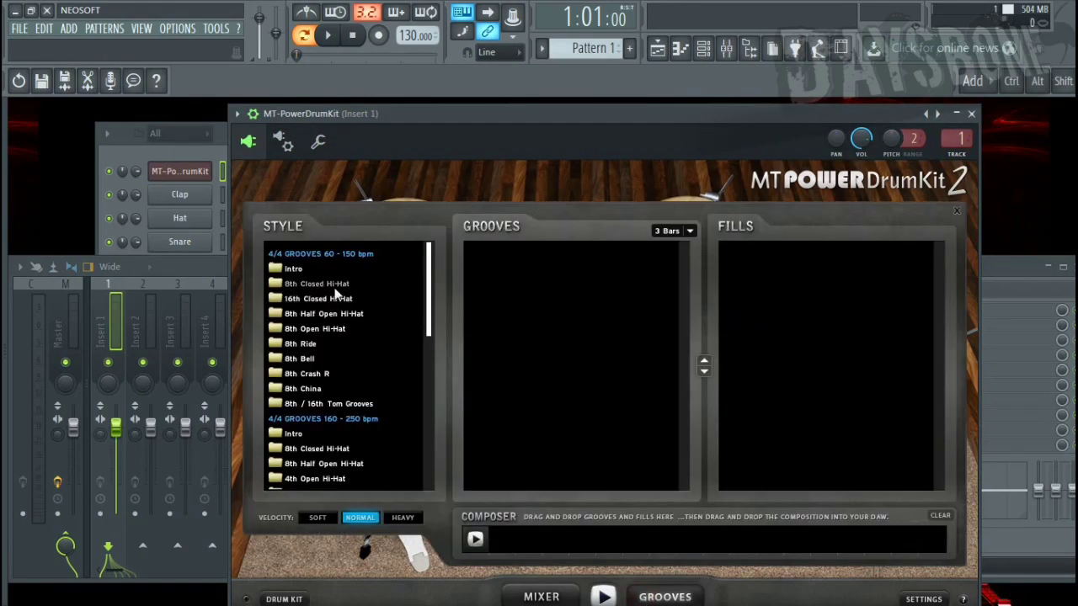
click(336, 284)
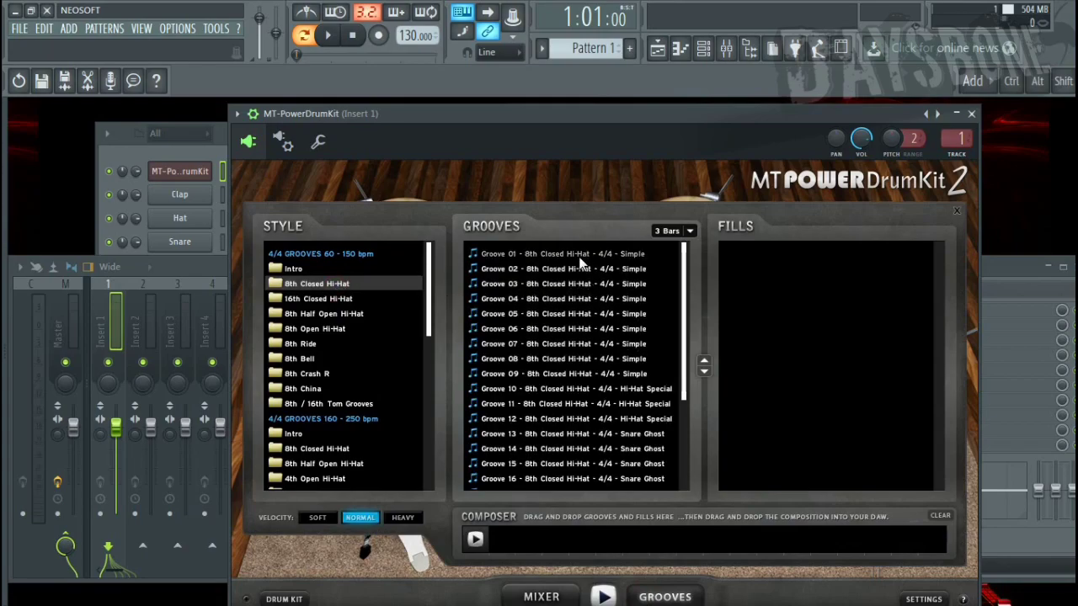
drag(579, 255, 614, 547)
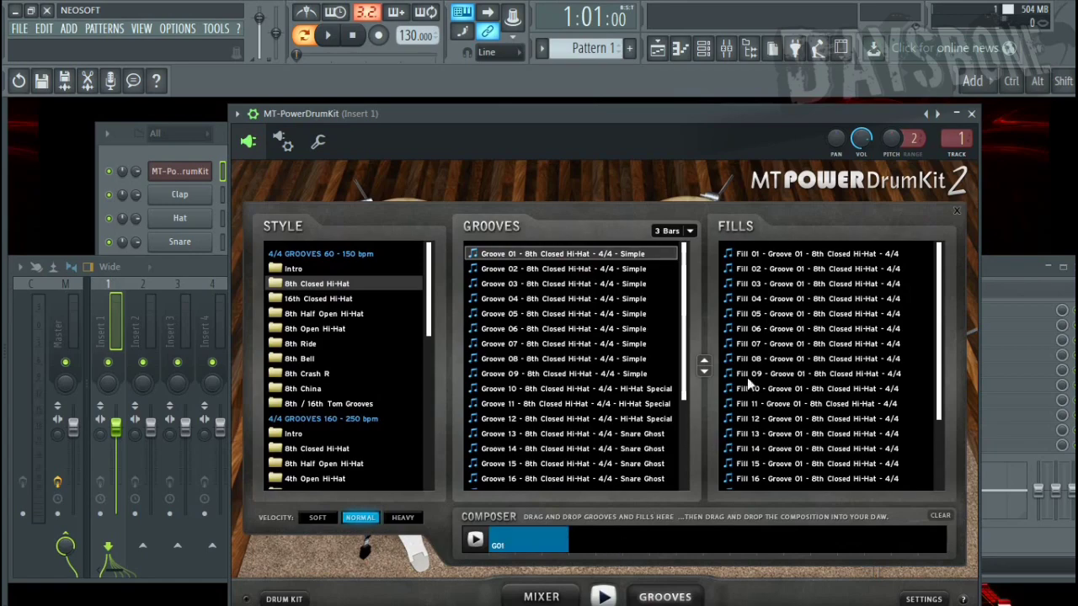
click(817, 391)
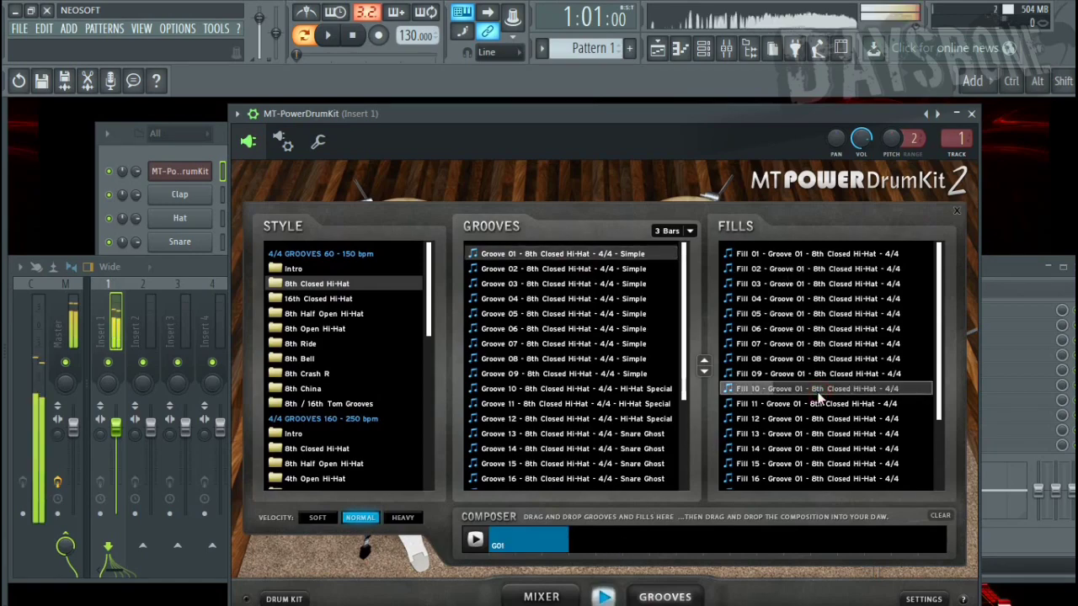
drag(836, 390, 618, 534)
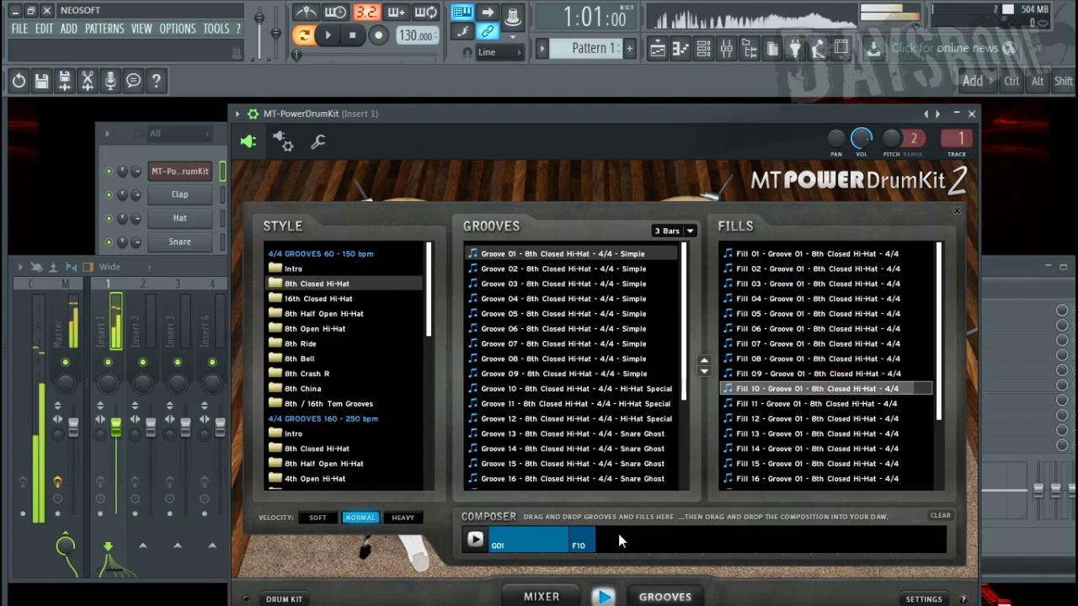
click(605, 596)
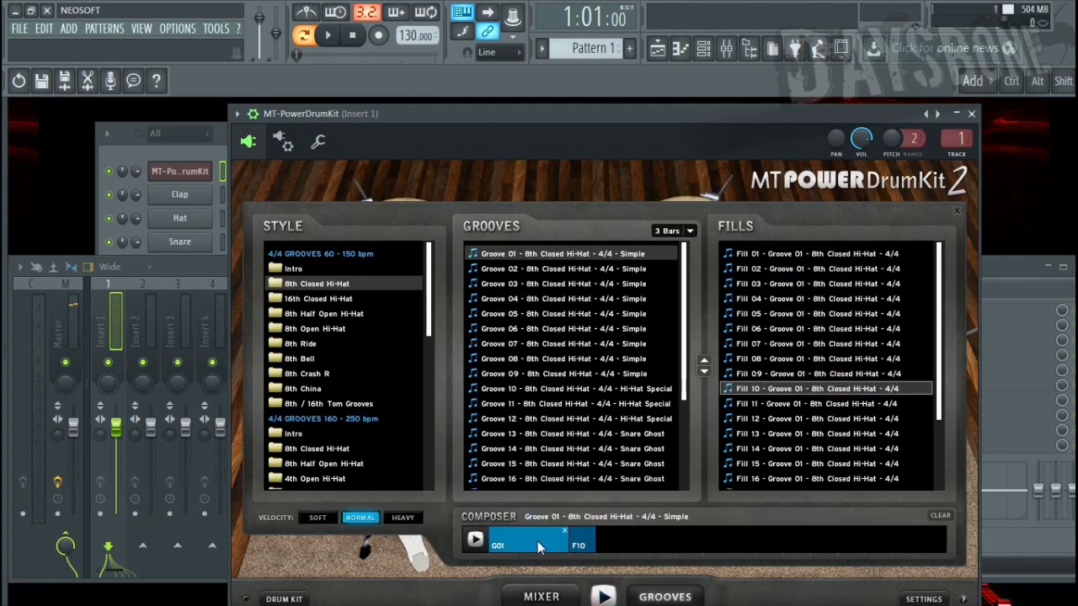
Transfer the composed groove and fill into the drum kit channel's piano roll.
click(238, 116)
click(238, 115)
click(238, 116)
click(265, 132)
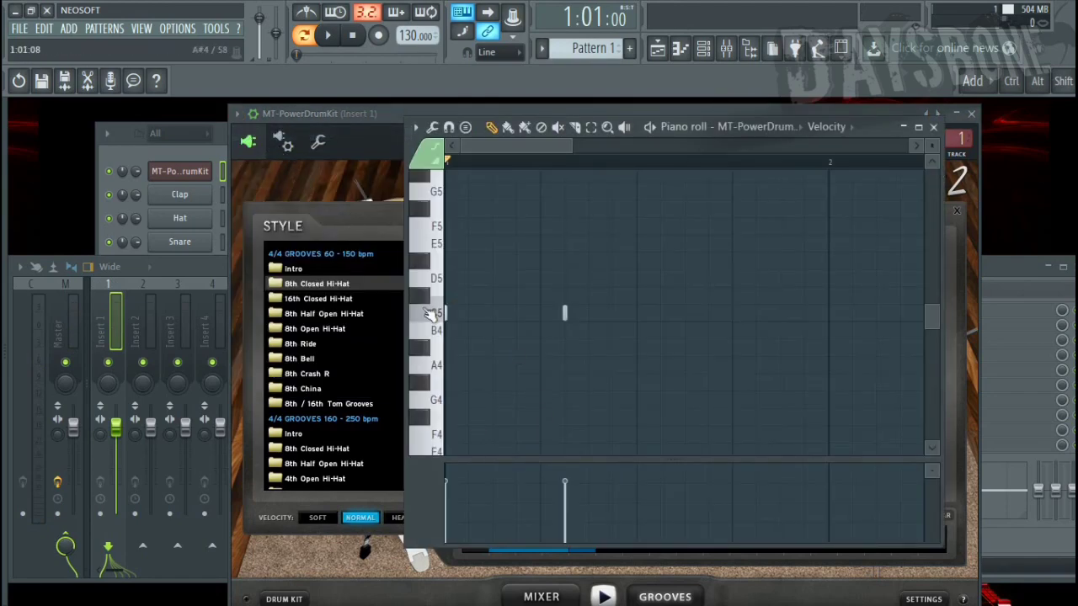
drag(360, 108, 188, 100)
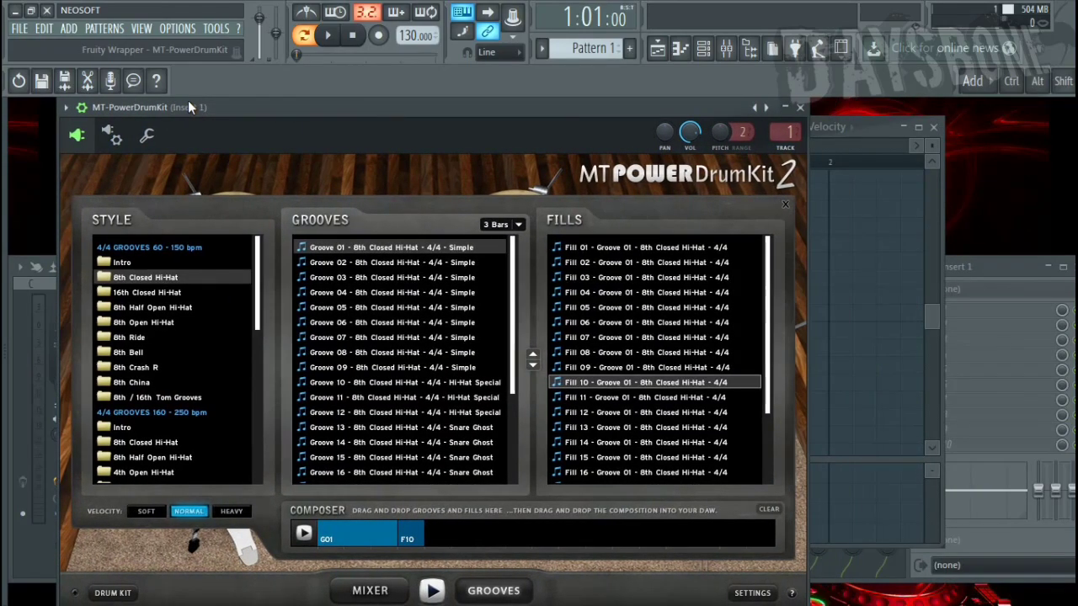
drag(349, 536, 833, 269)
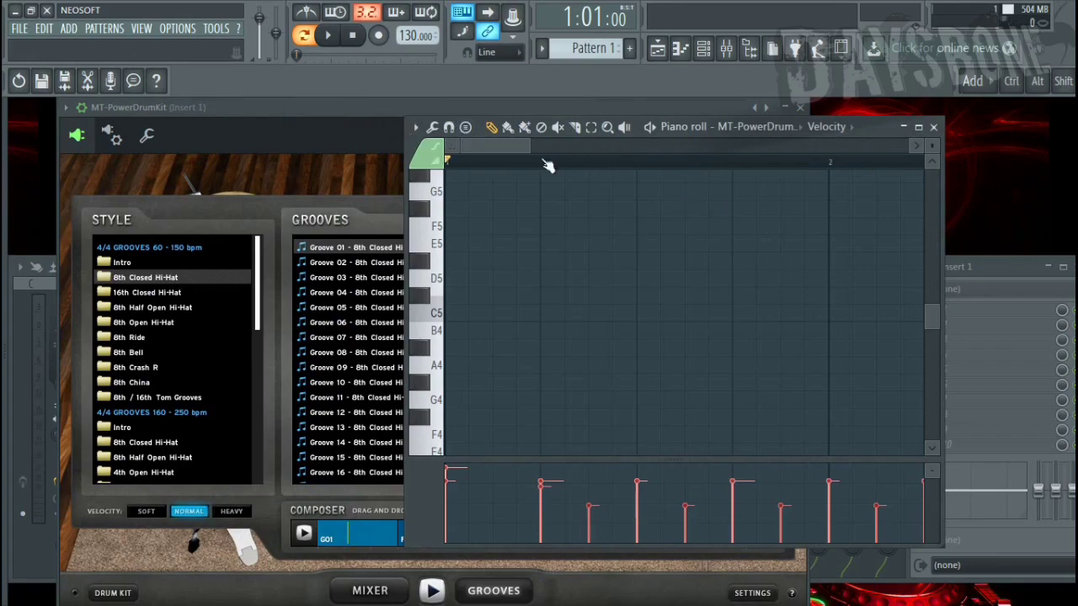
Close the piano roll, clear the drum kit's composer and close the plugin window.
click(934, 128)
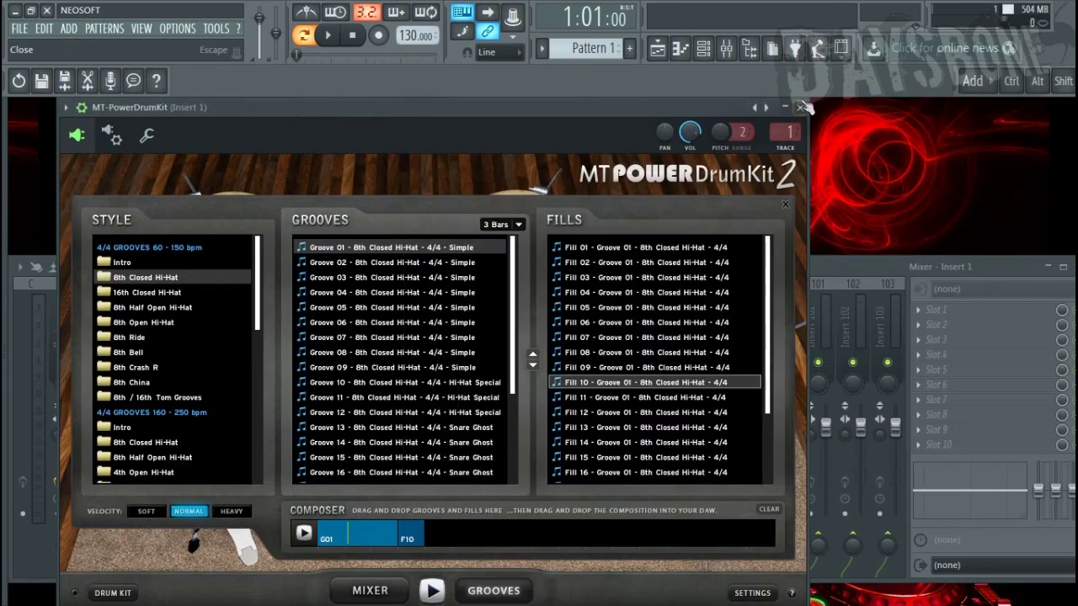
click(769, 510)
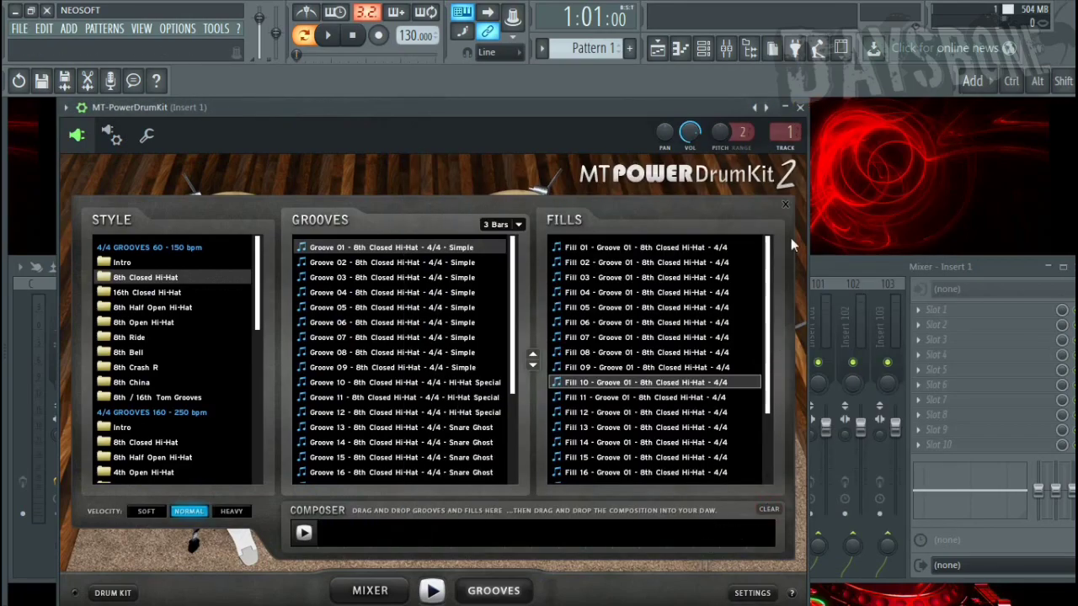
click(800, 108)
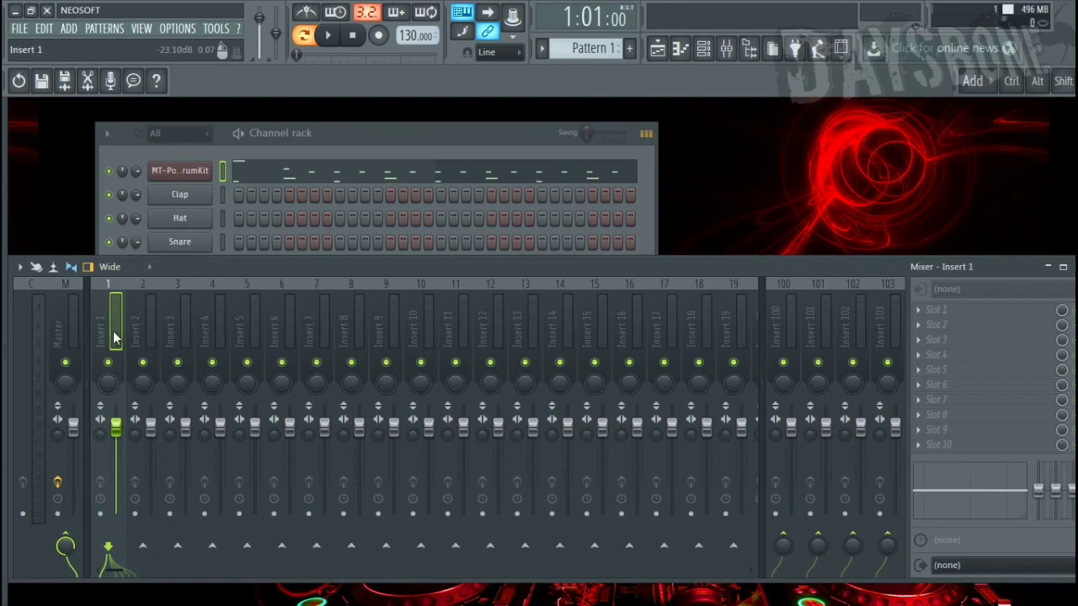
Play back the drum pattern to check its signal on mixer track Insert 1, then stop playback.
key(space)
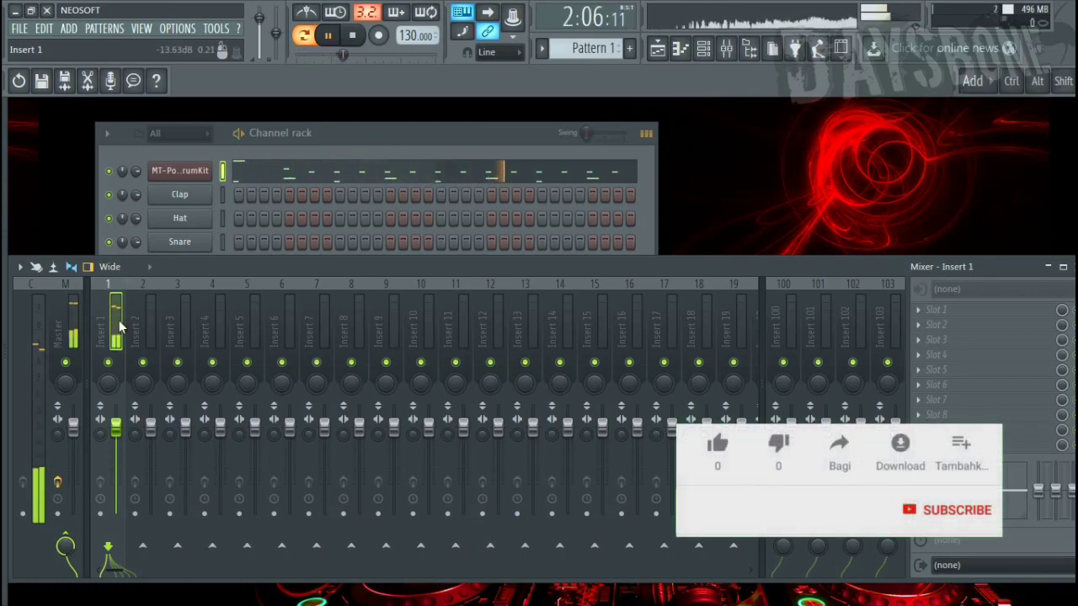
key(space)
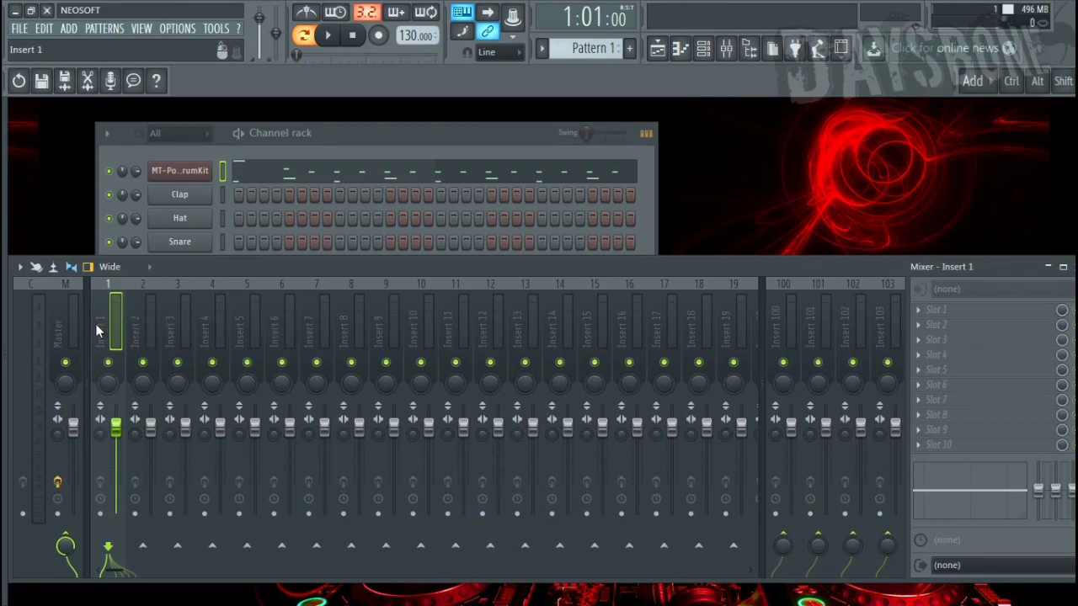
Add Fruity Parametric EQ 2 to slot 1 of Insert 1 and cut band 4 while the drum pattern plays.
click(924, 312)
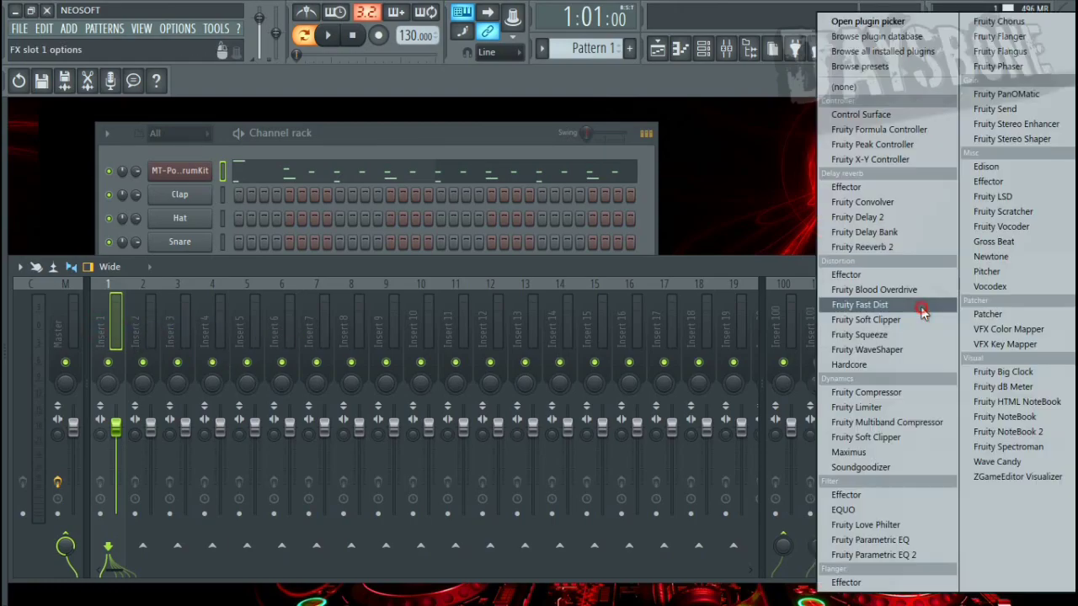
click(940, 556)
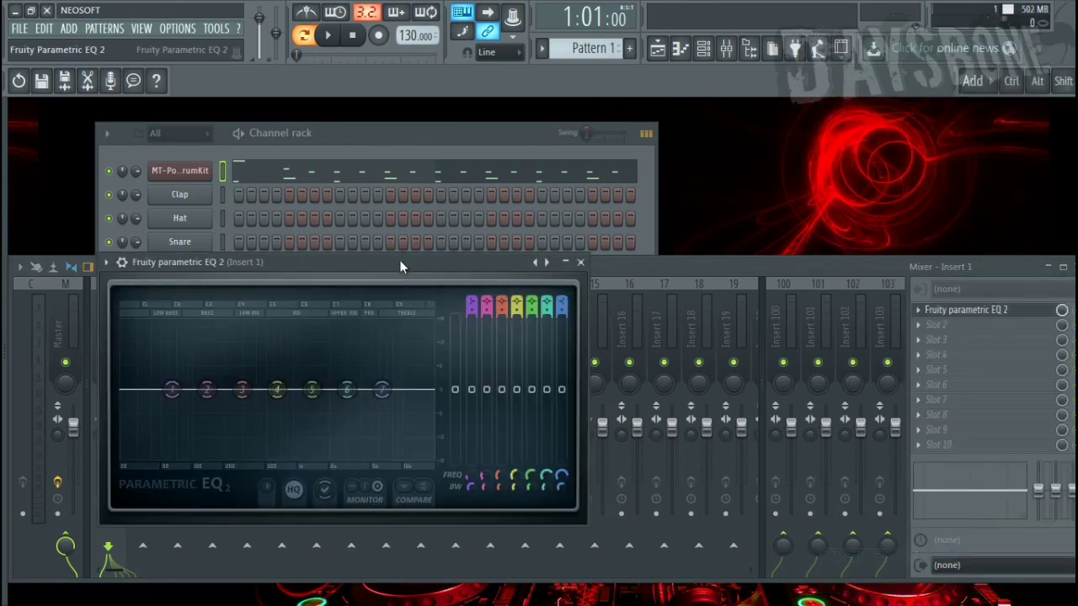
drag(399, 266, 475, 277)
key(space)
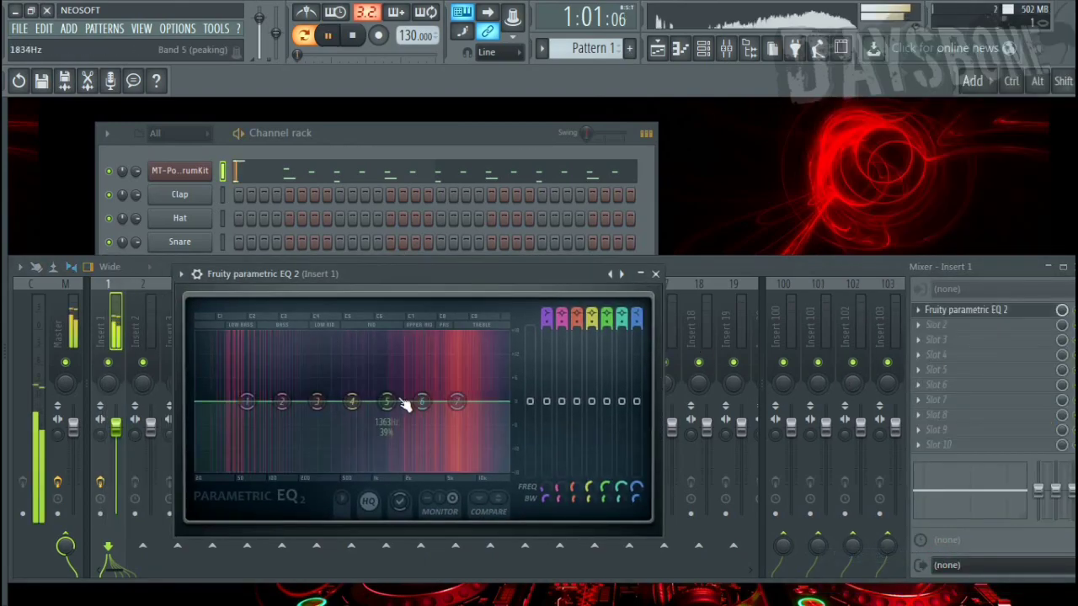
drag(351, 403, 366, 427)
key(space)
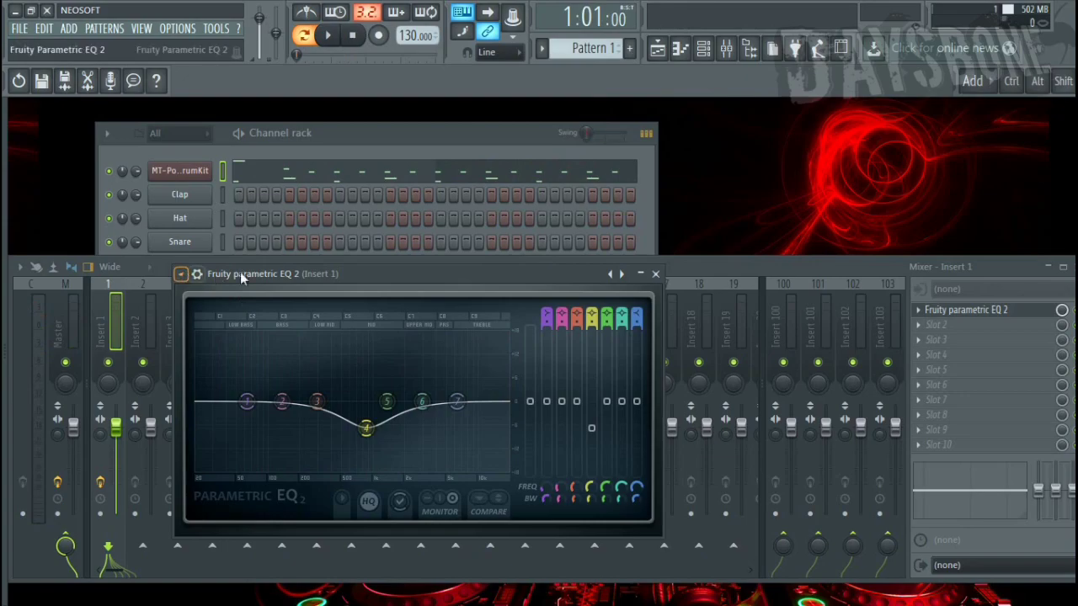
click(655, 273)
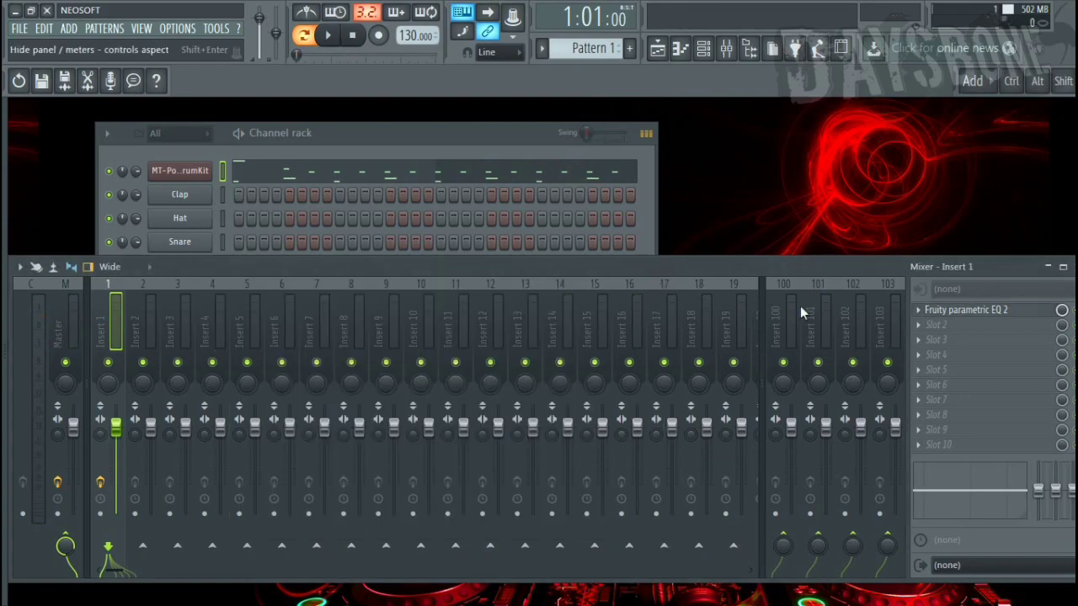
Remove Fruity Parametric EQ 2 from slot 1 of Insert 1.
click(926, 315)
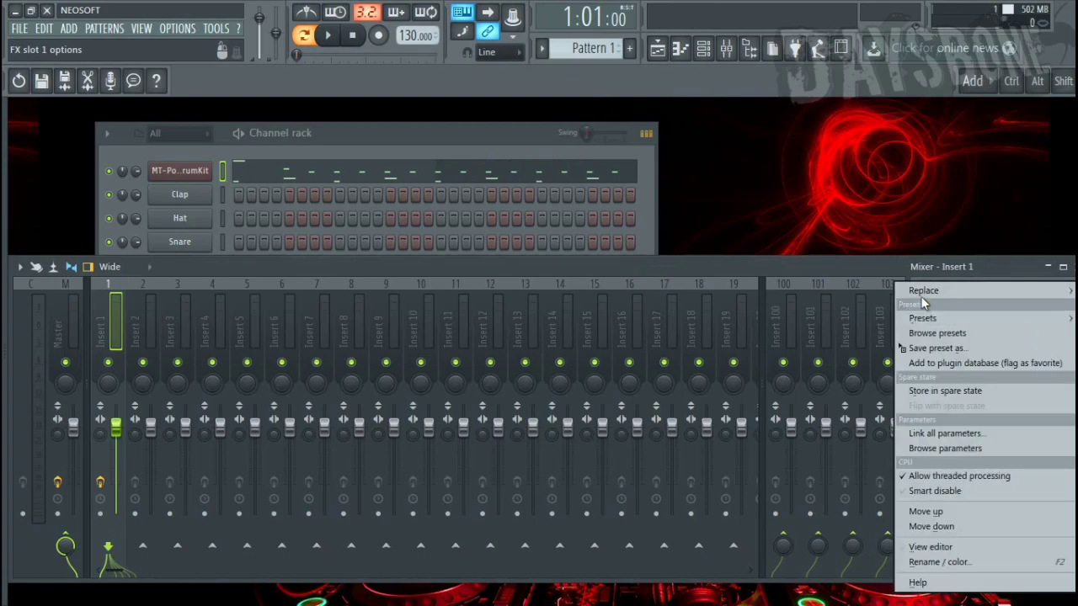
mouse_move(926, 291)
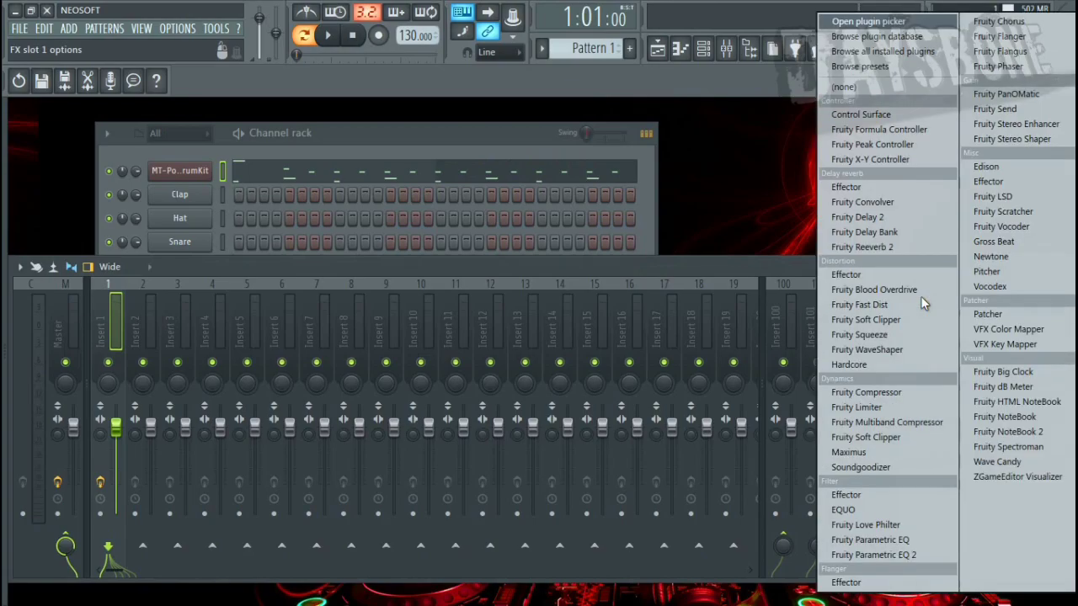
click(844, 86)
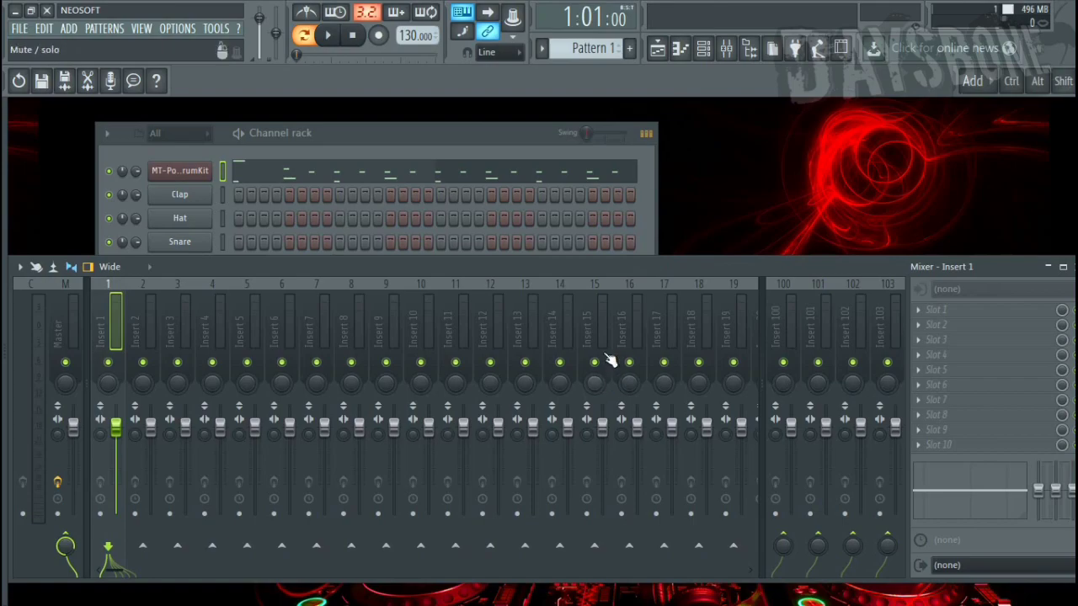
Auto-map MT-PowerDrumKit's outputs to separate mixer tracks in the plugin's processing settings.
click(193, 175)
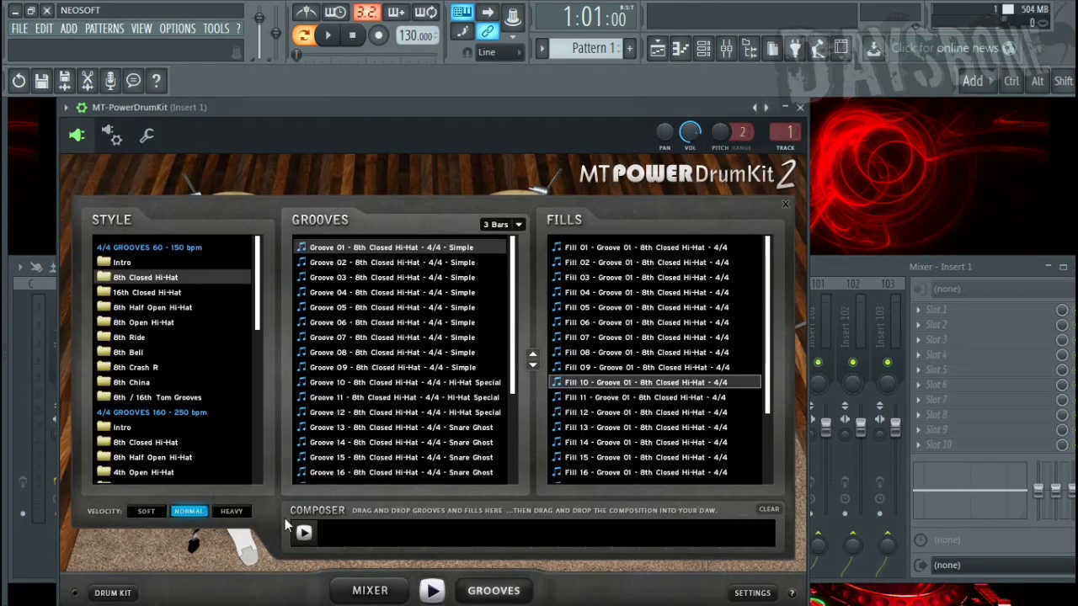
drag(554, 109, 636, 124)
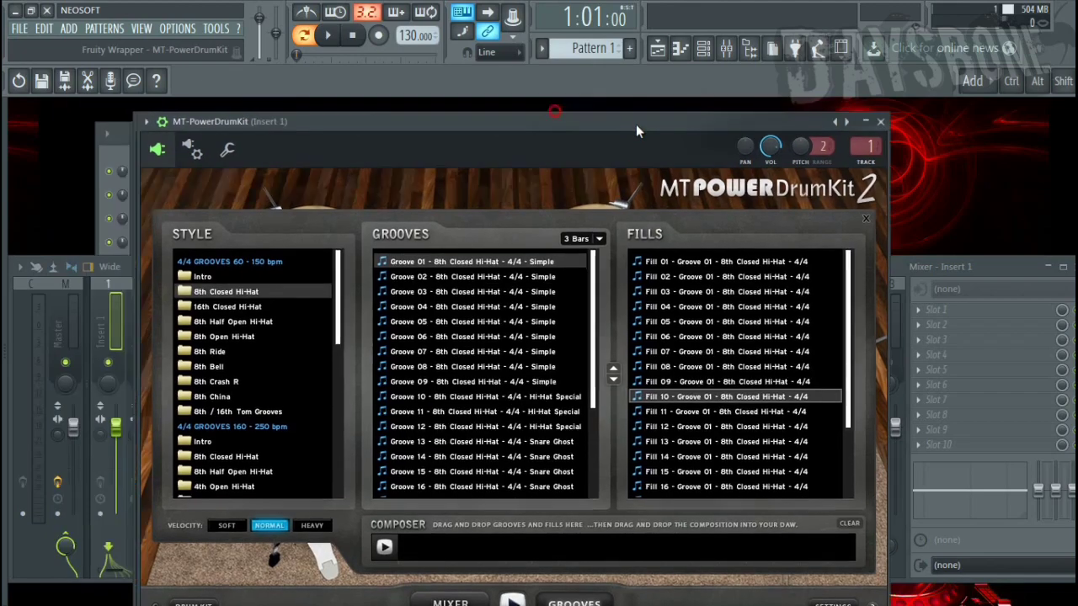
click(193, 152)
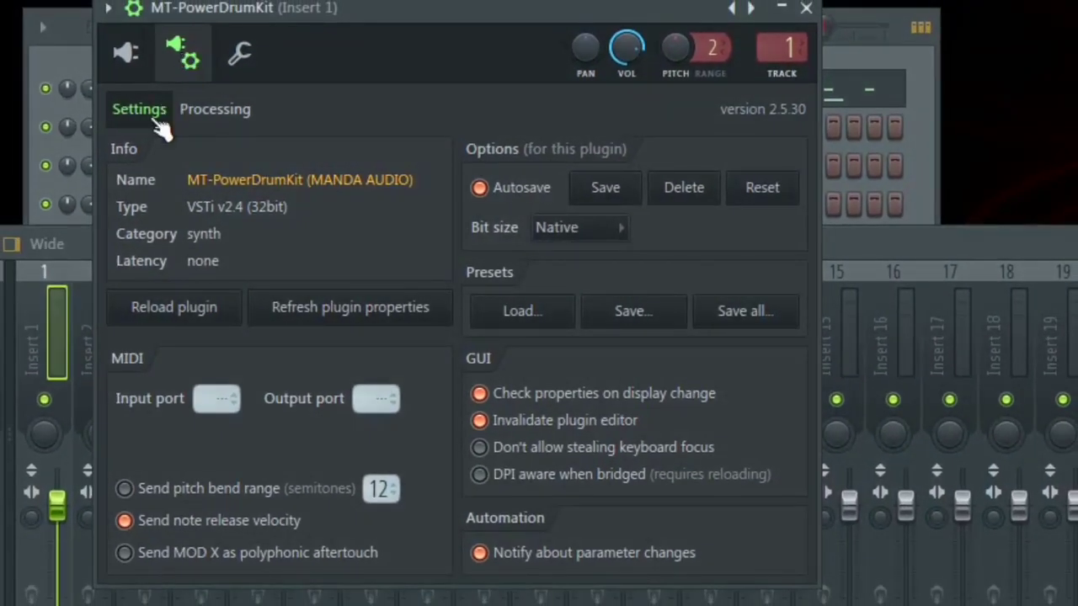
click(210, 118)
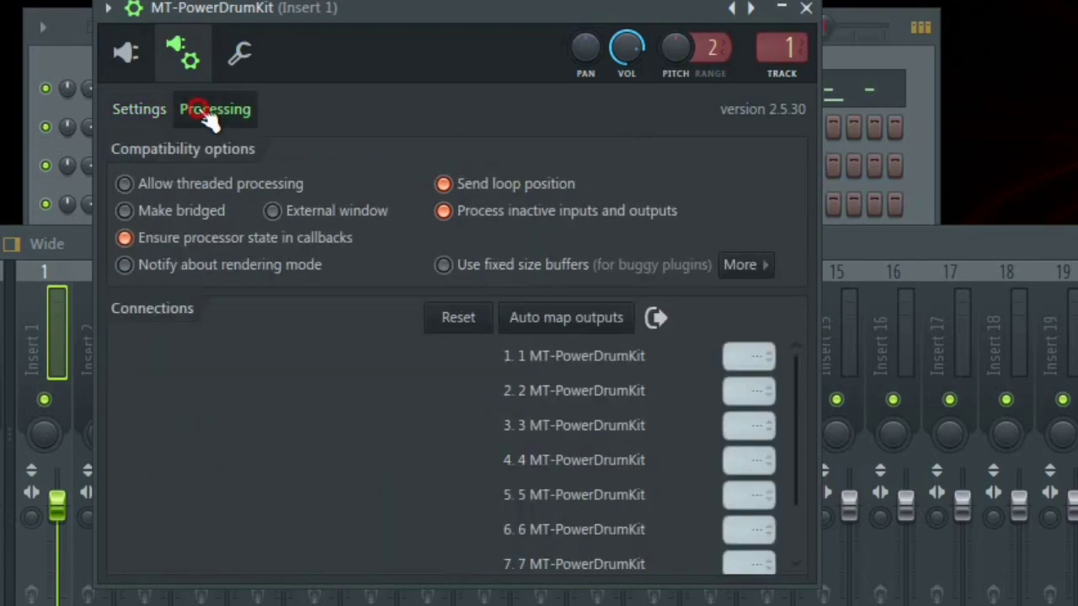
click(600, 328)
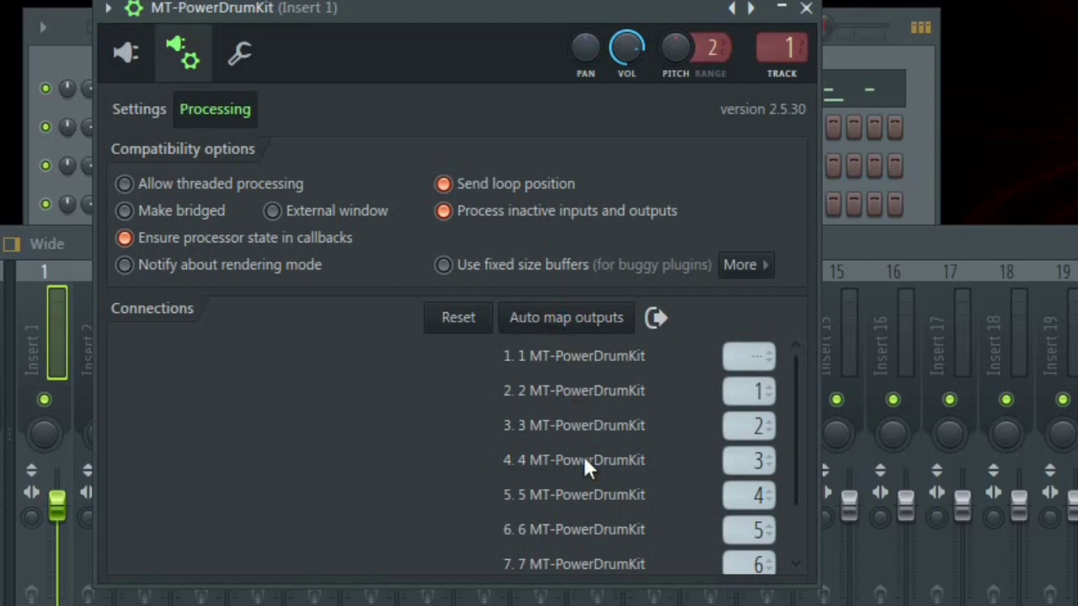
click(462, 321)
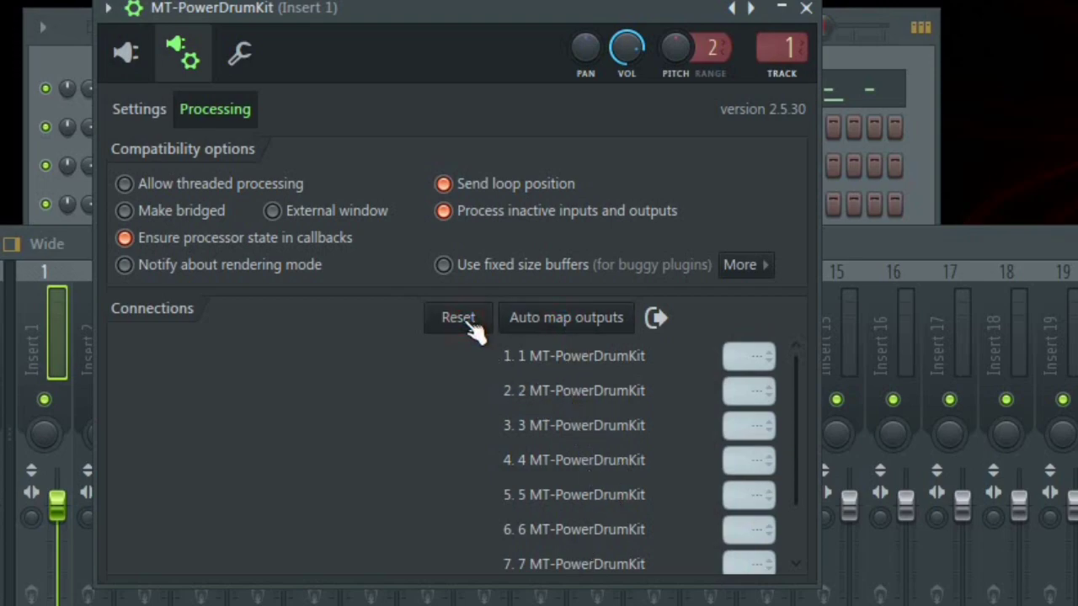
click(566, 327)
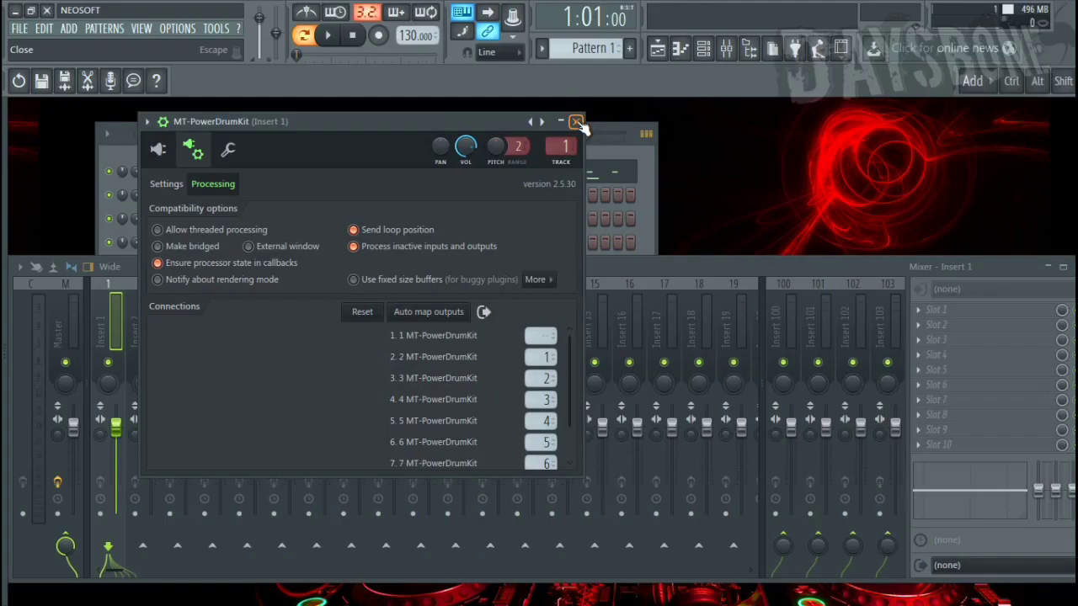
Close the plugin settings and play the drum pattern briefly to check which mixer tracks receive signal.
click(576, 122)
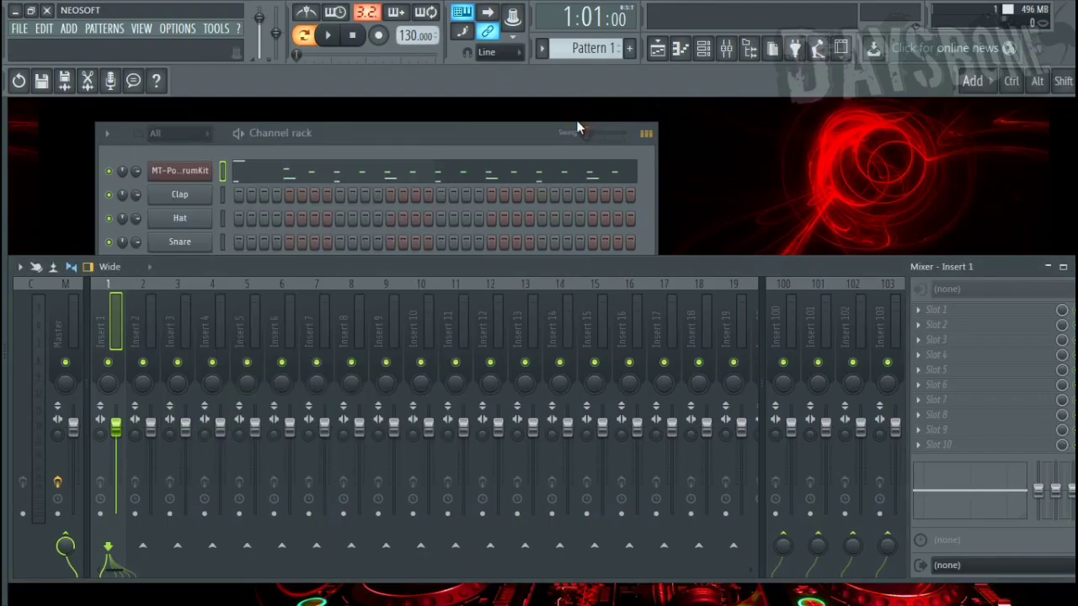
key(space)
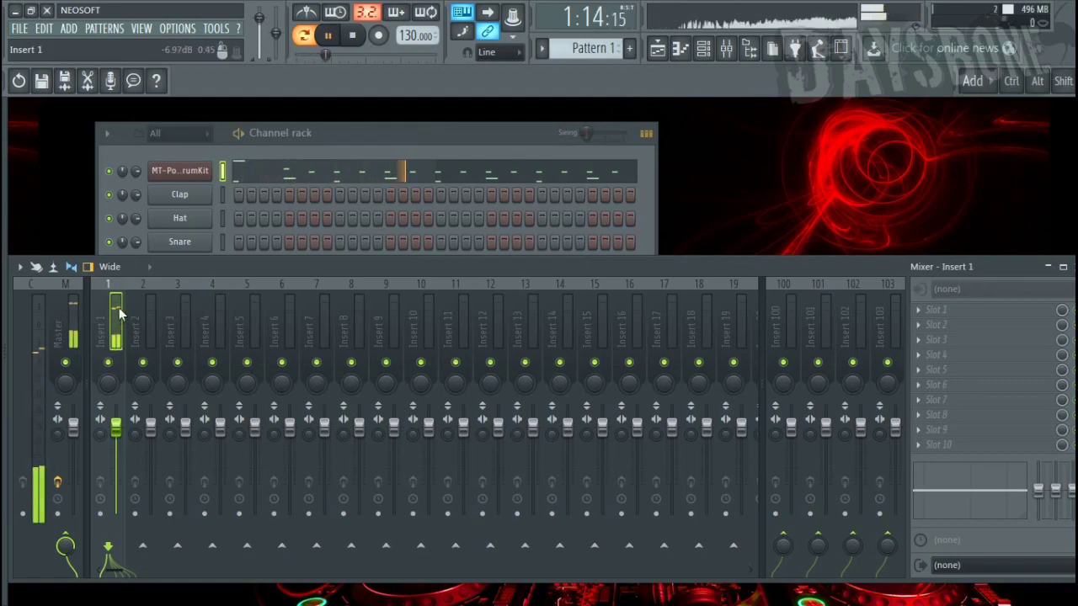
key(space)
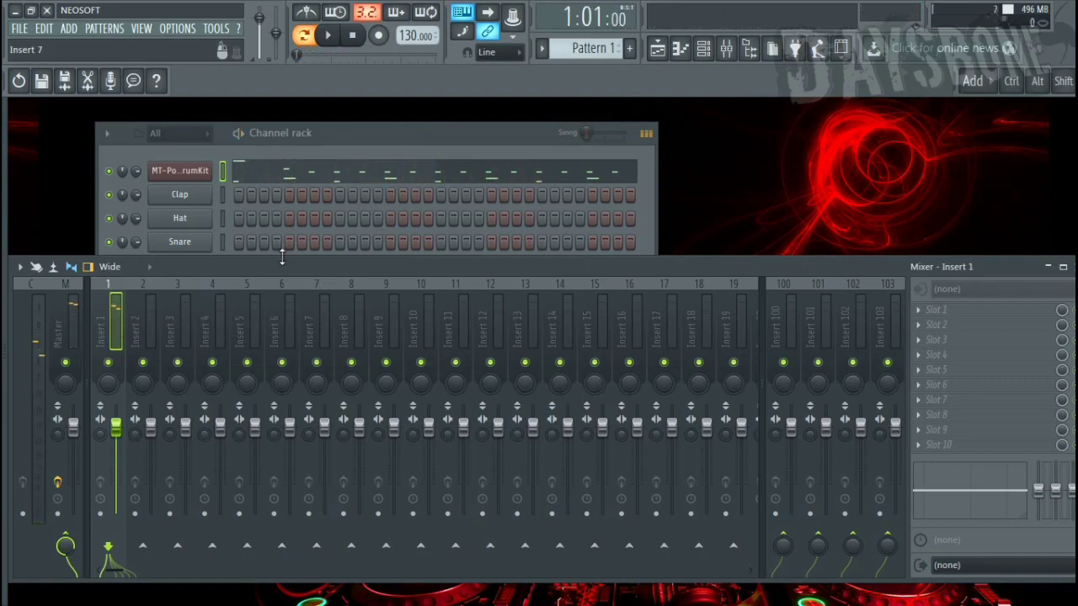
Reopen MT-PowerDrumKit, show its built-in mixer and keep the Kick channel assigned to Out 1.
click(200, 173)
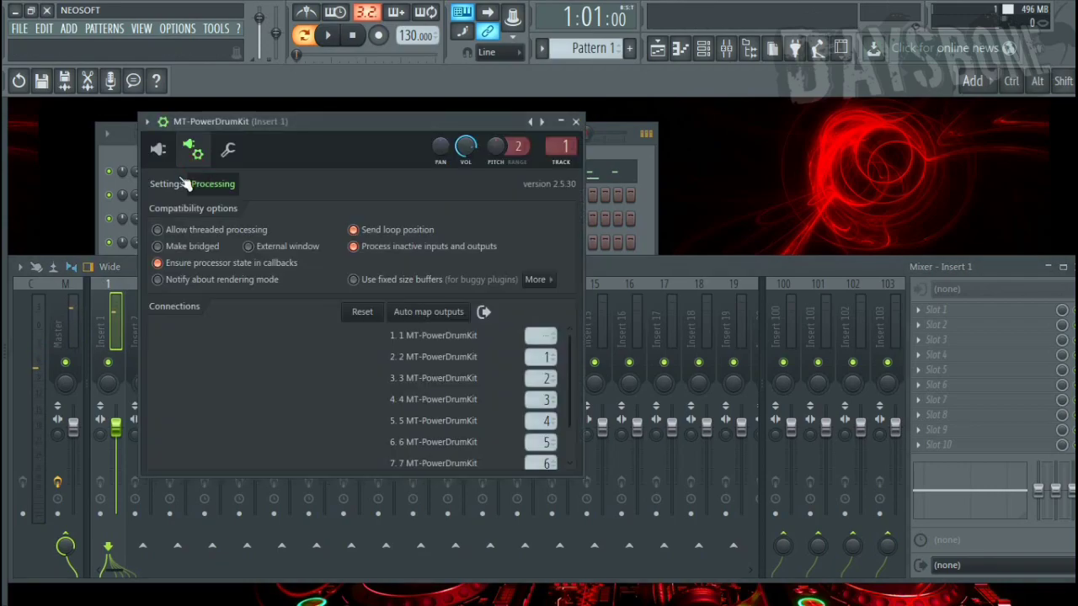
click(158, 150)
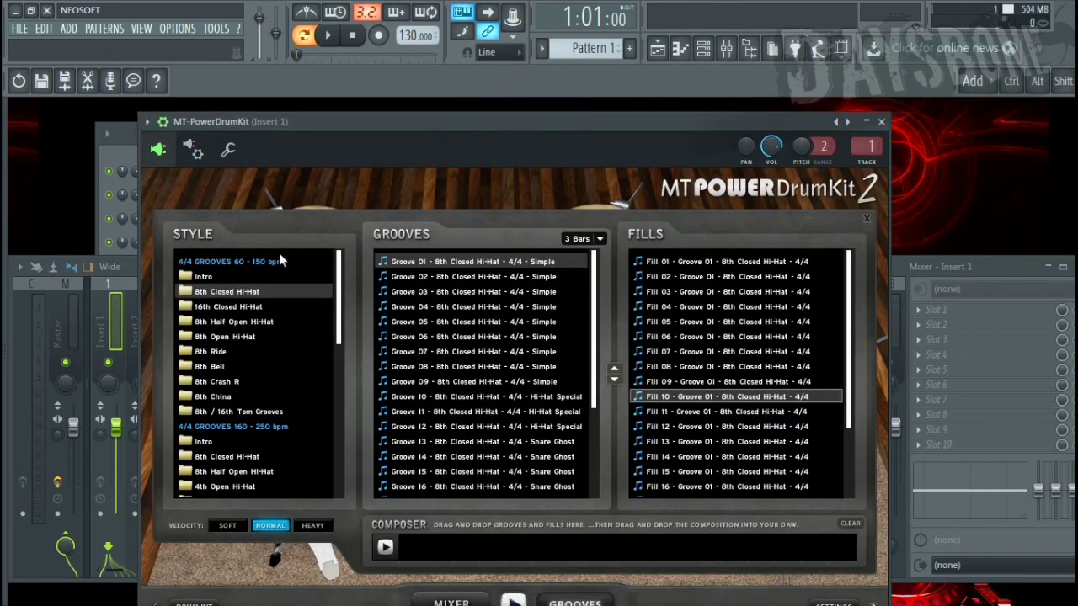
drag(558, 120, 557, 107)
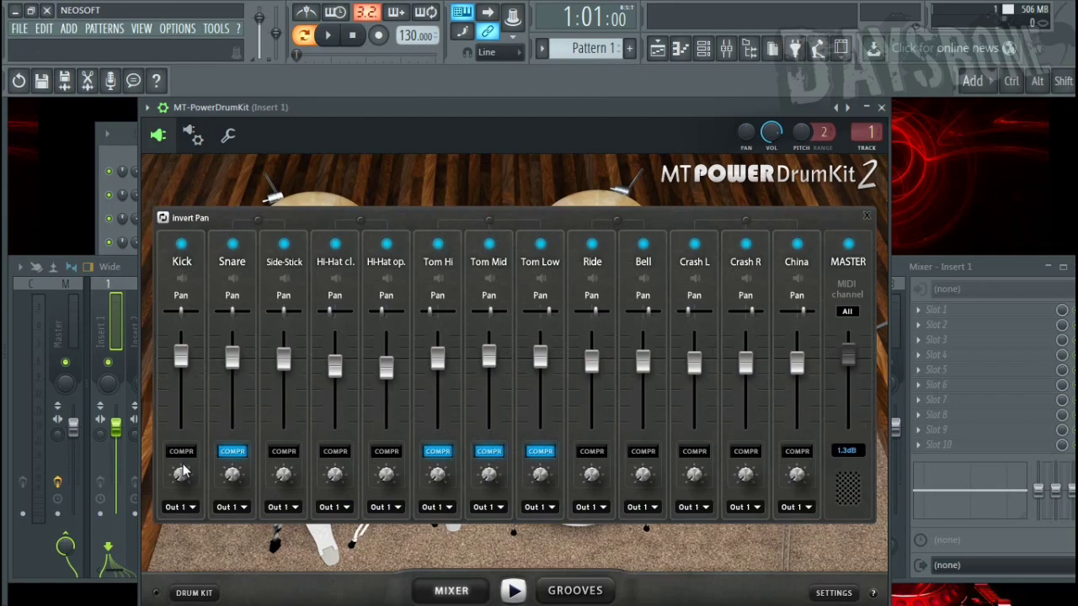
click(192, 508)
click(192, 508)
Rename mixer track Insert 1 as "kik".
click(104, 339)
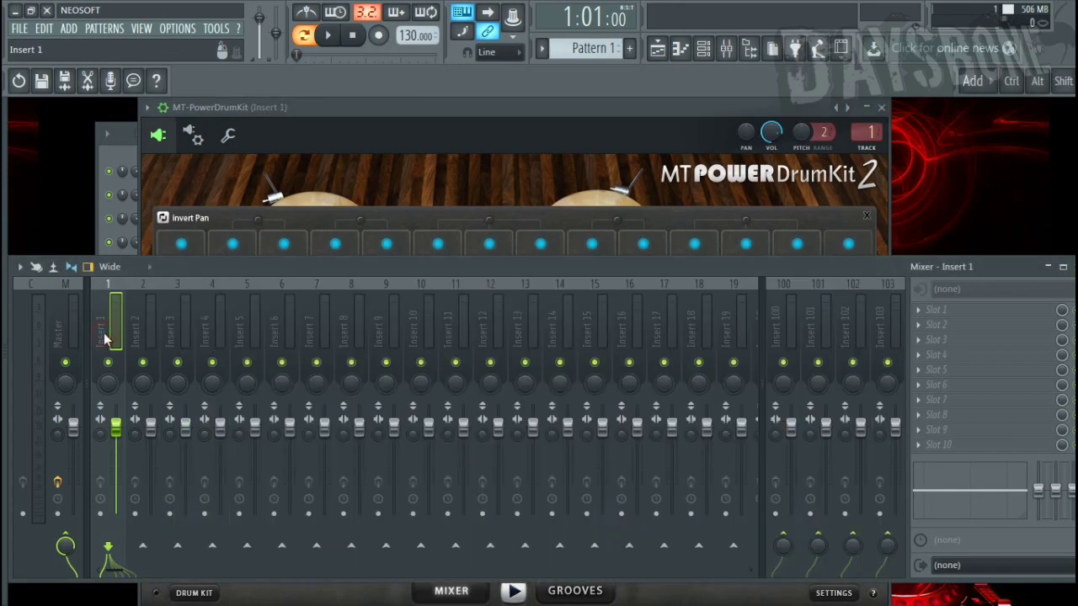
double_click(105, 337)
text(kik)
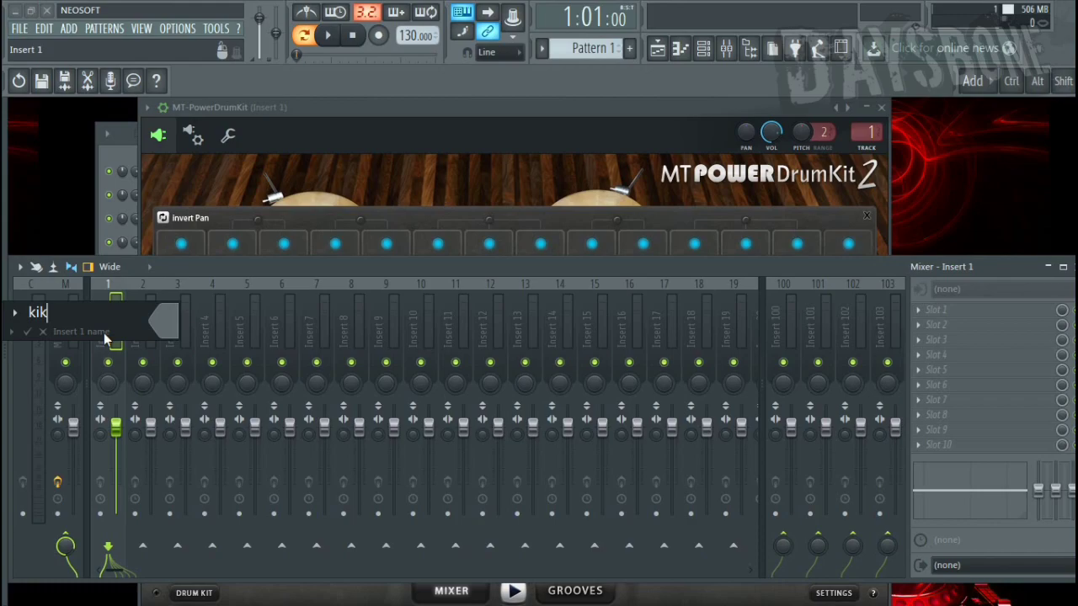
key(Return)
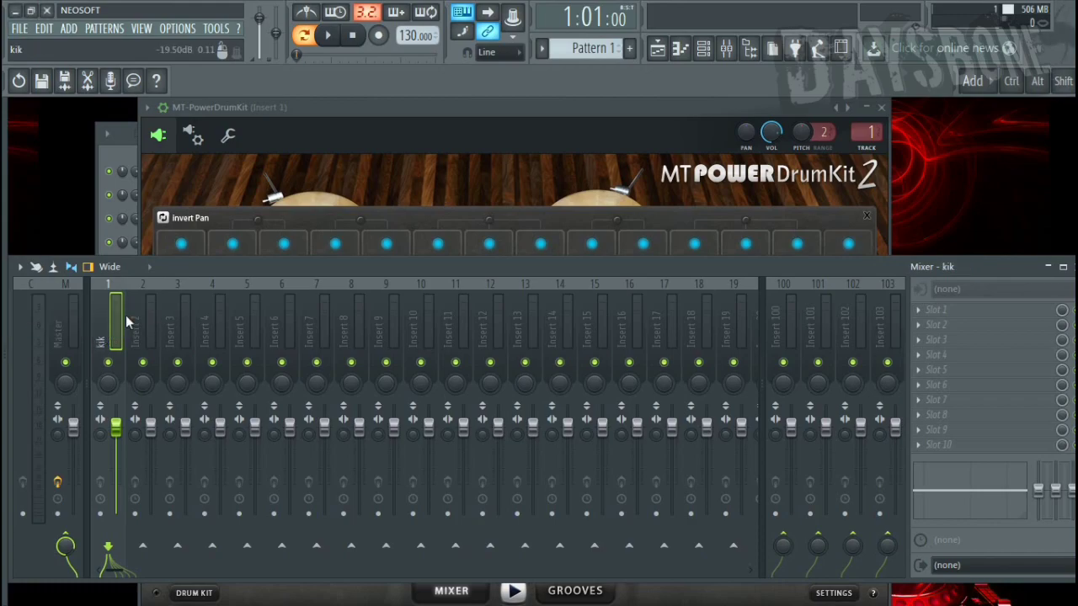
Route the Snare channel in MT-PowerDrumKit's mixer to Out 2.
click(311, 110)
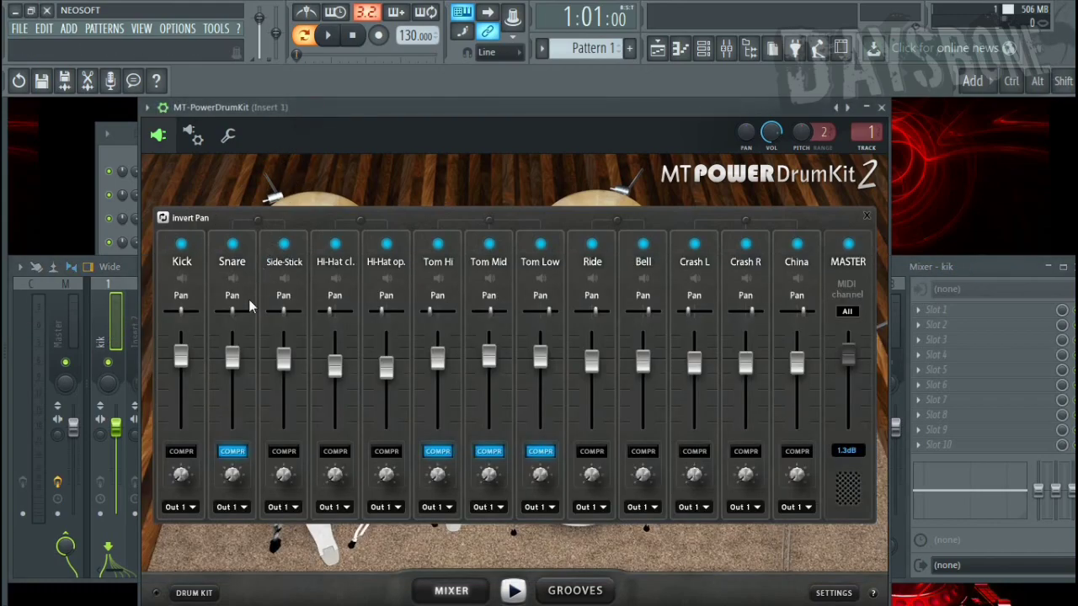
click(244, 508)
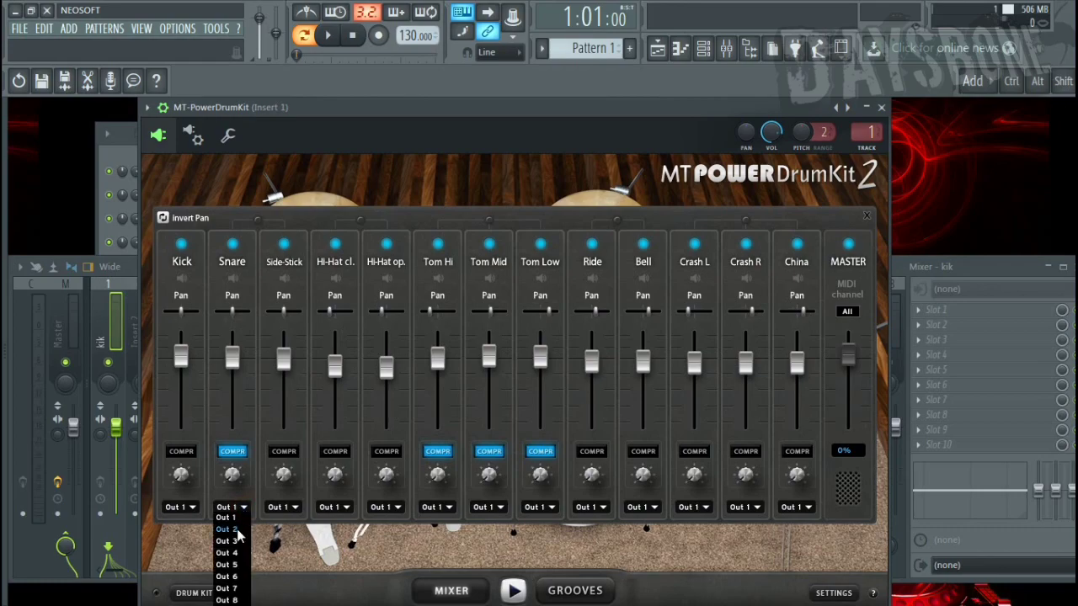
click(239, 530)
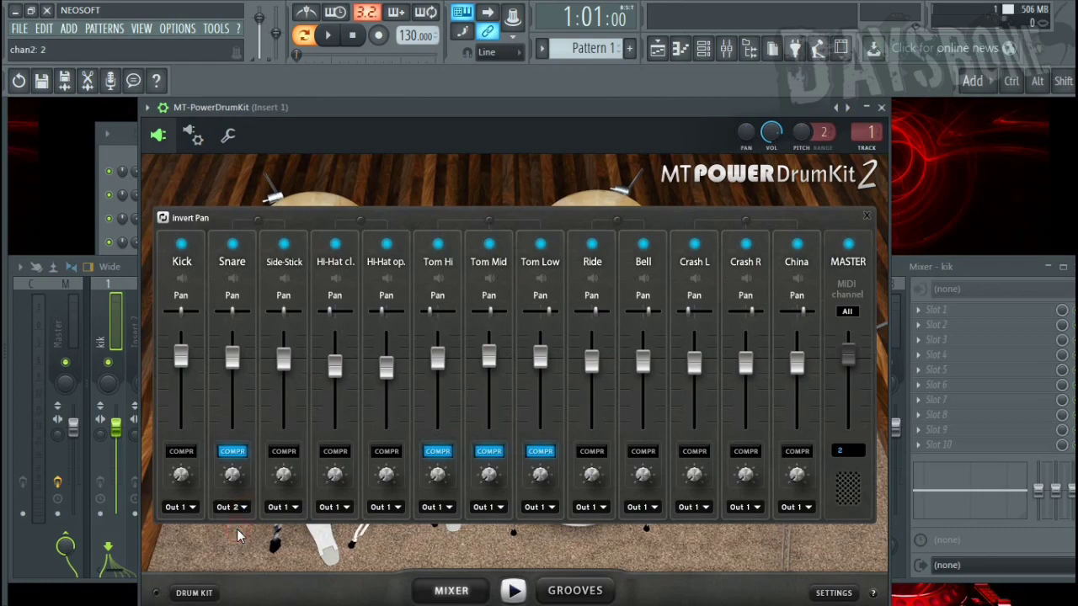
Rename mixer track Insert 2 as "snr".
click(130, 268)
click(234, 268)
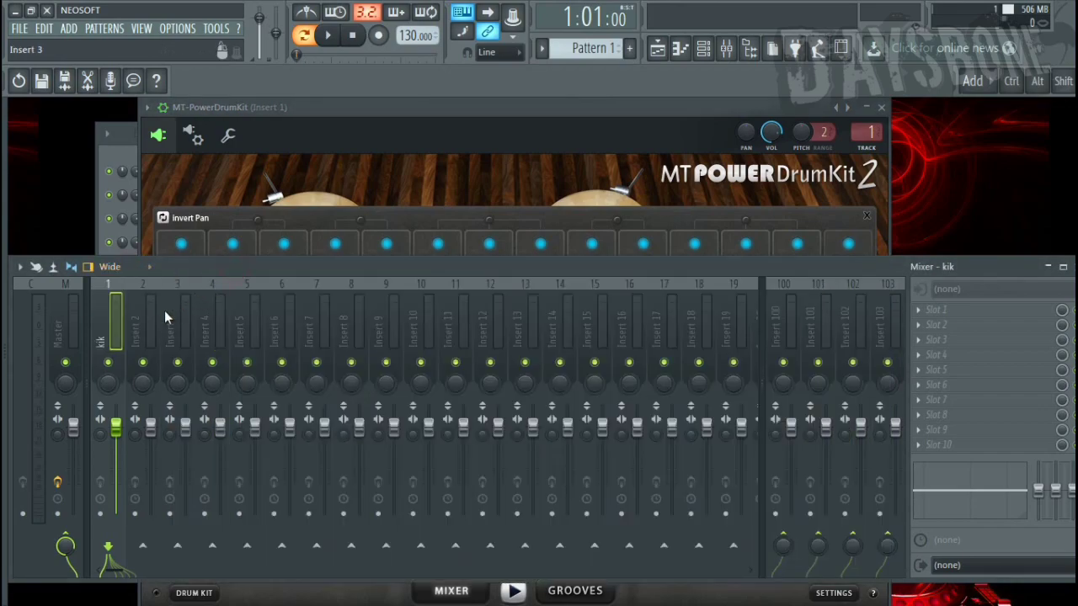
click(141, 331)
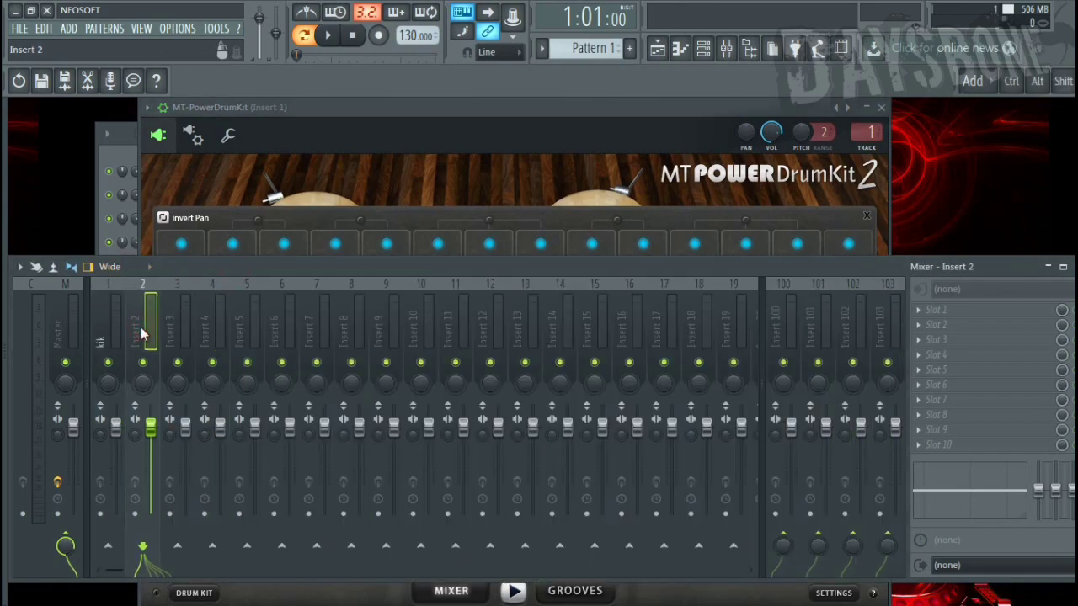
double_click(142, 333)
text(sn)
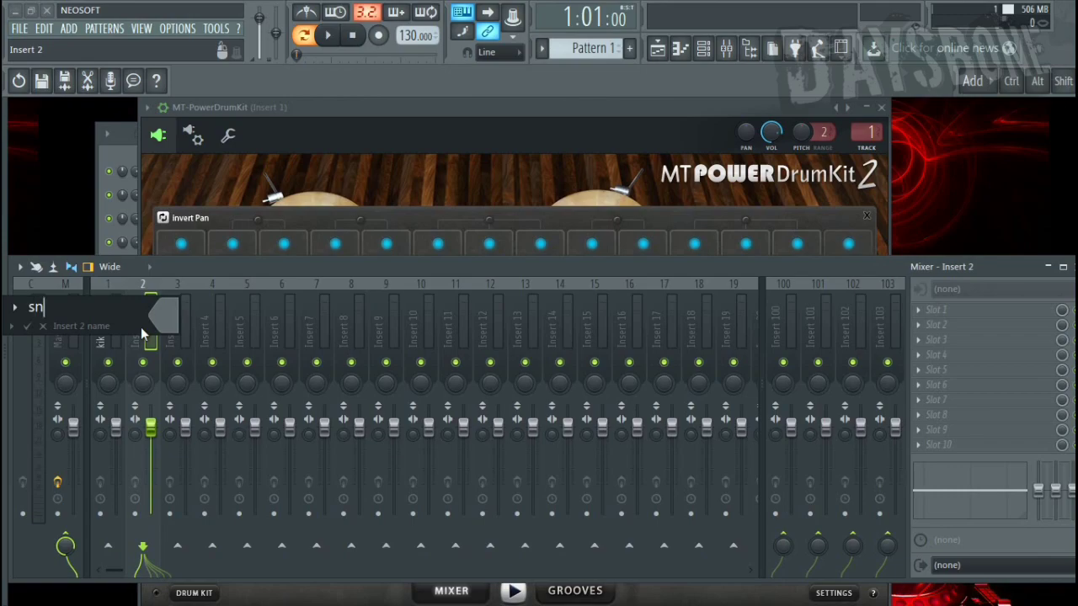
text(r)
key(Return)
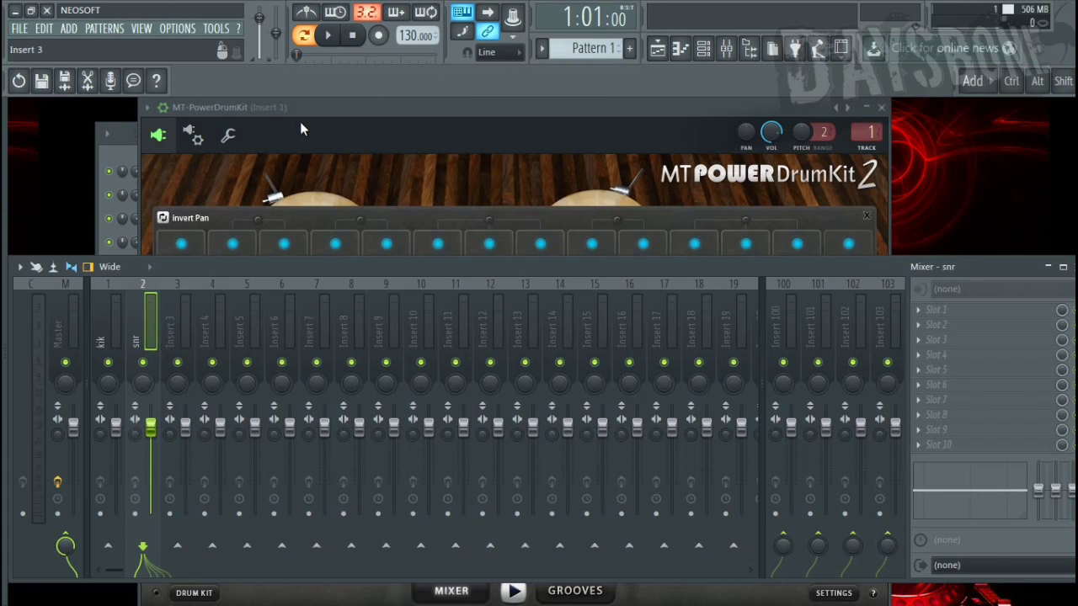
Route the Side-Stick channel in MT-PowerDrumKit's mixer to Out 2, the same output as the Snare.
click(320, 109)
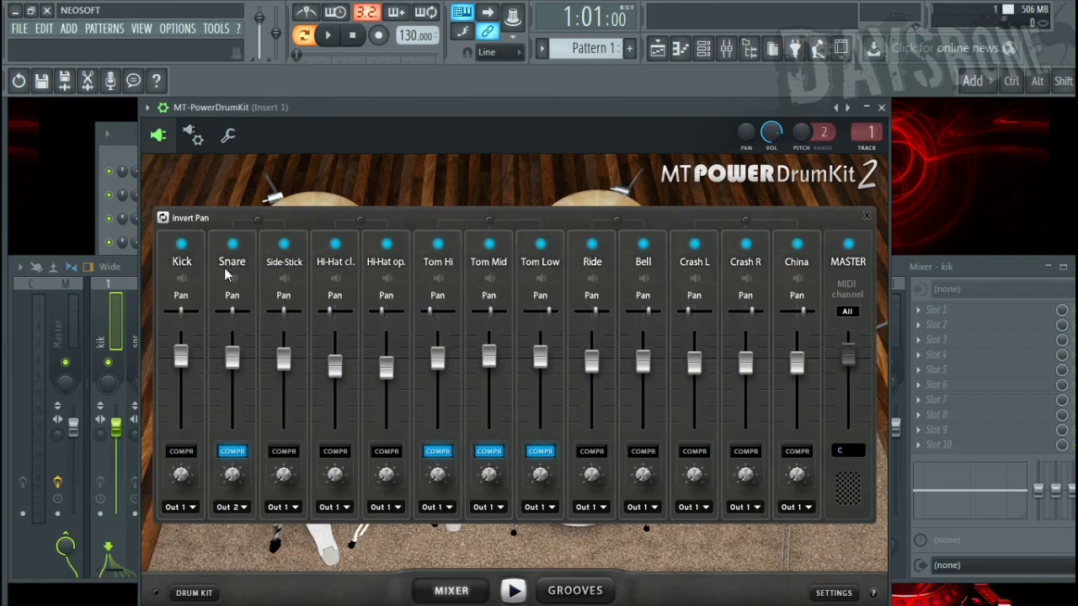
click(293, 509)
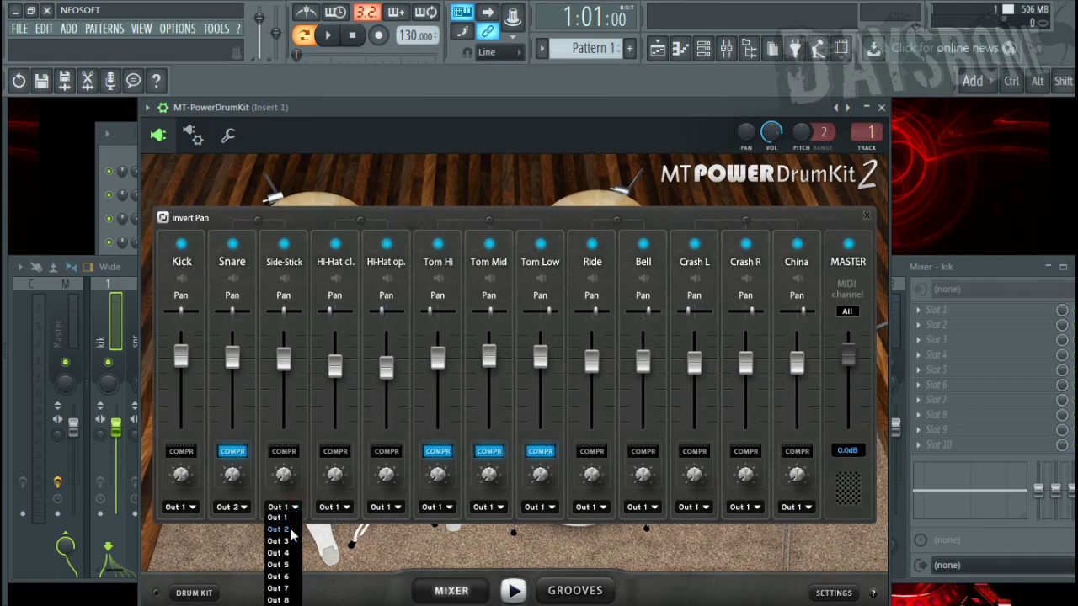
click(293, 535)
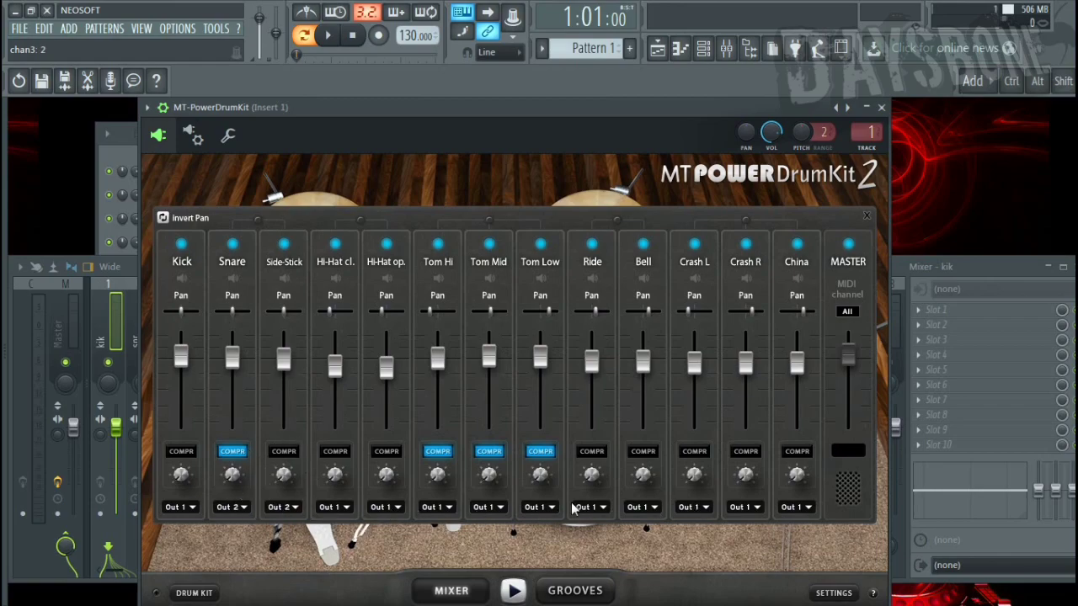
Review MT-PowerDrumKit's mapped output connections and general plugin settings, and return to its built-in mixer.
click(192, 135)
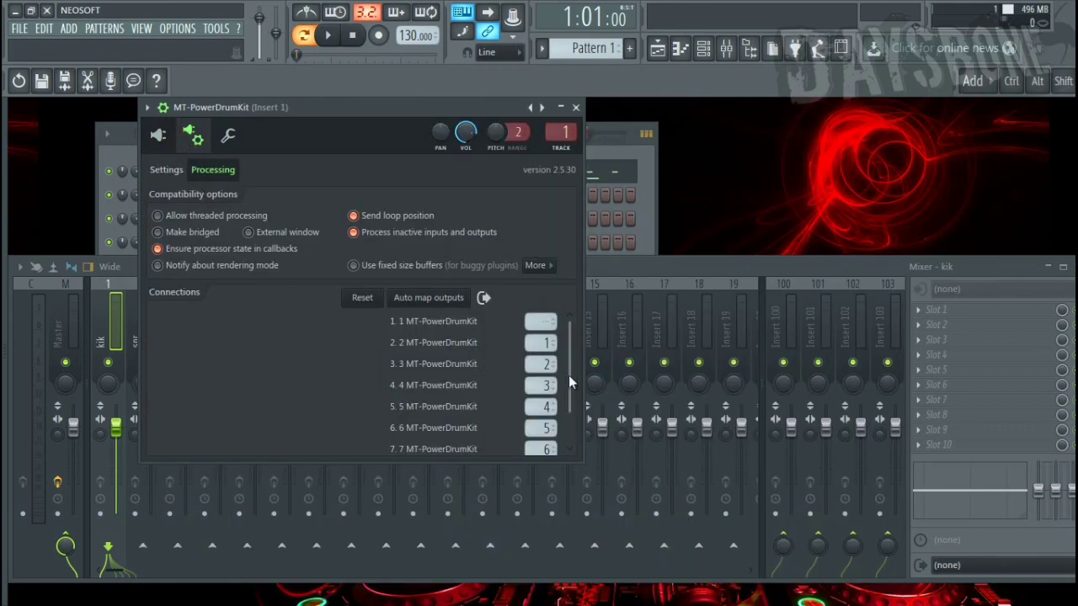
scroll(569, 376, down, 2)
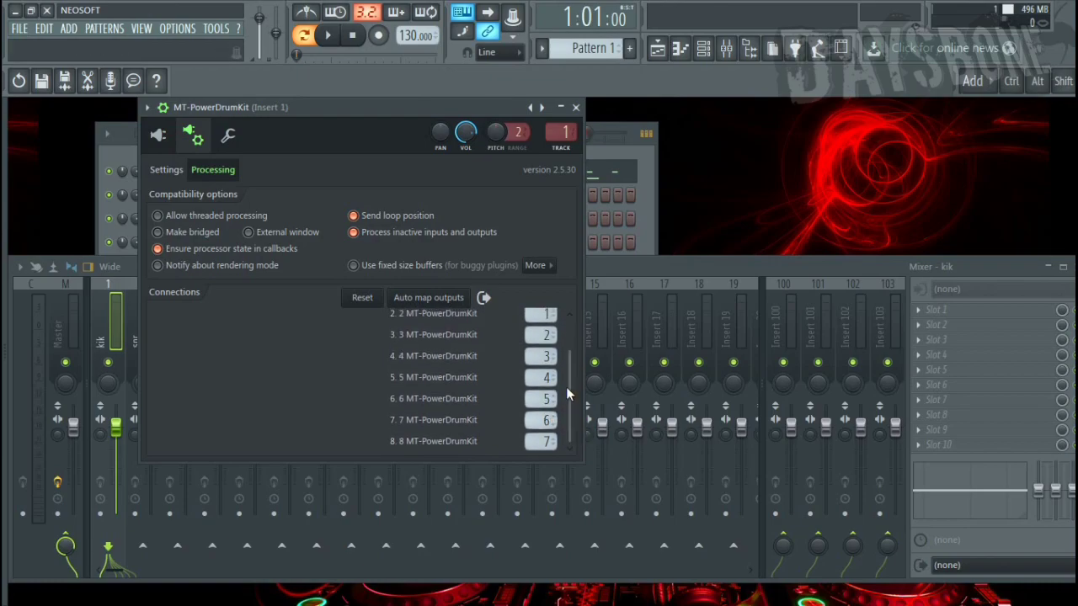
scroll(566, 387, up, 2)
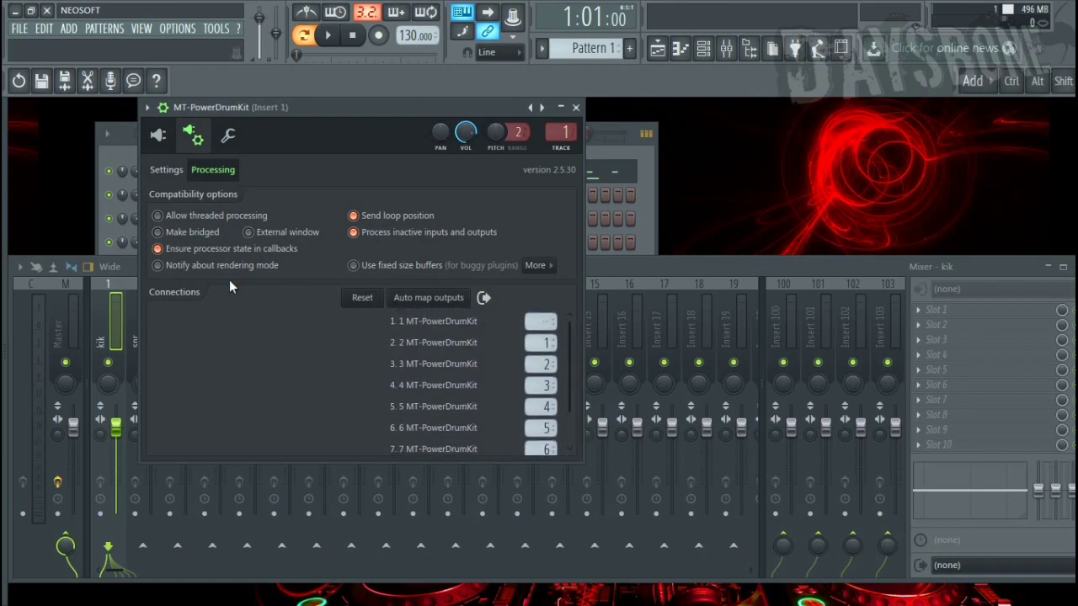
click(168, 170)
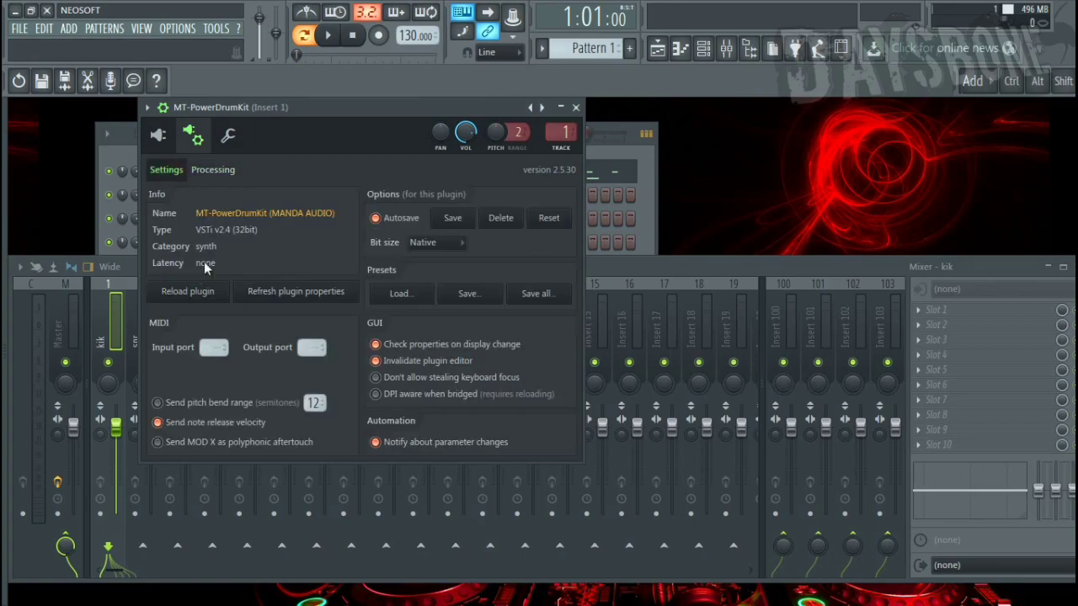
click(164, 145)
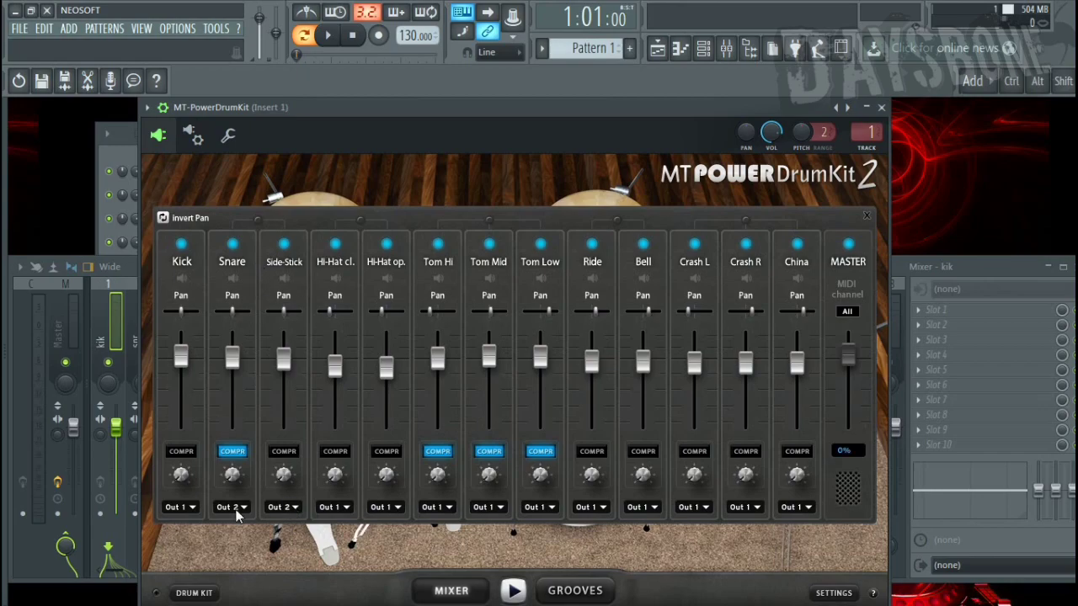
Route the Hi-Hat cl. channel to Out 3 and rename mixer track Insert 3 as "hat".
click(344, 507)
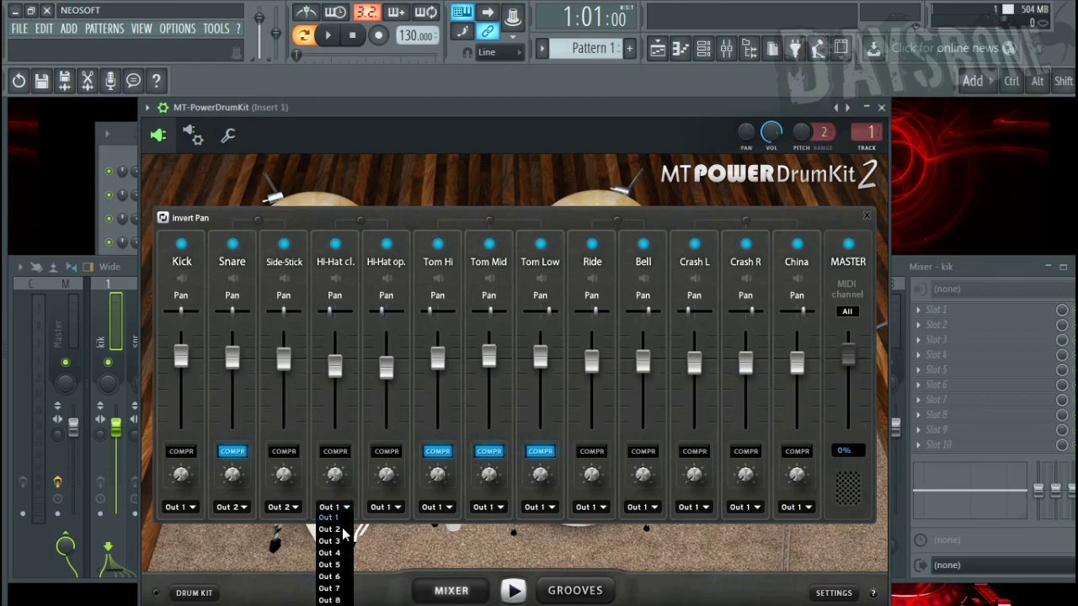
click(342, 543)
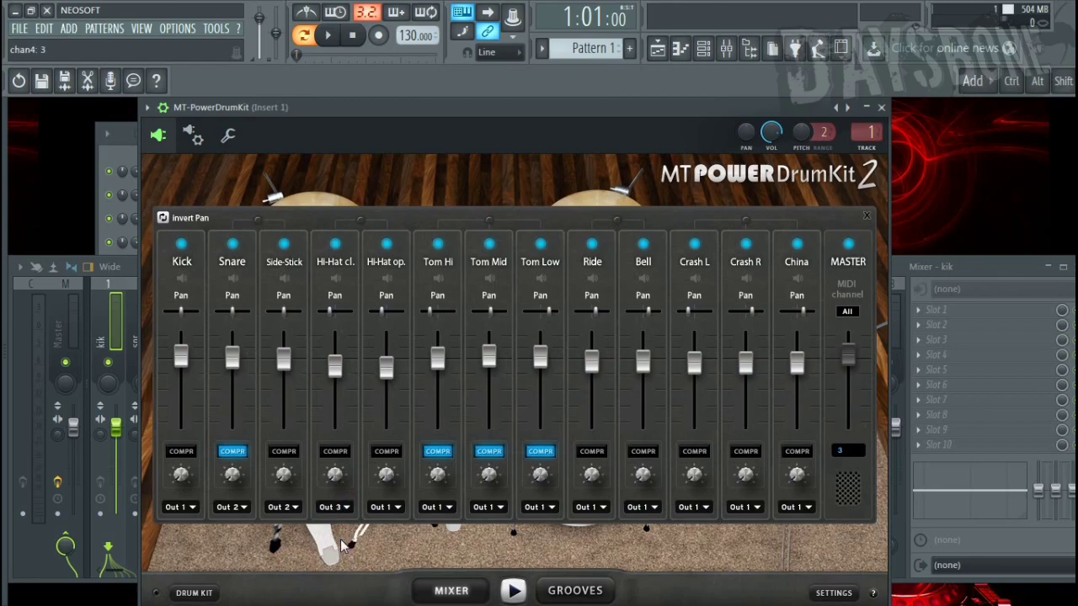
key(F9)
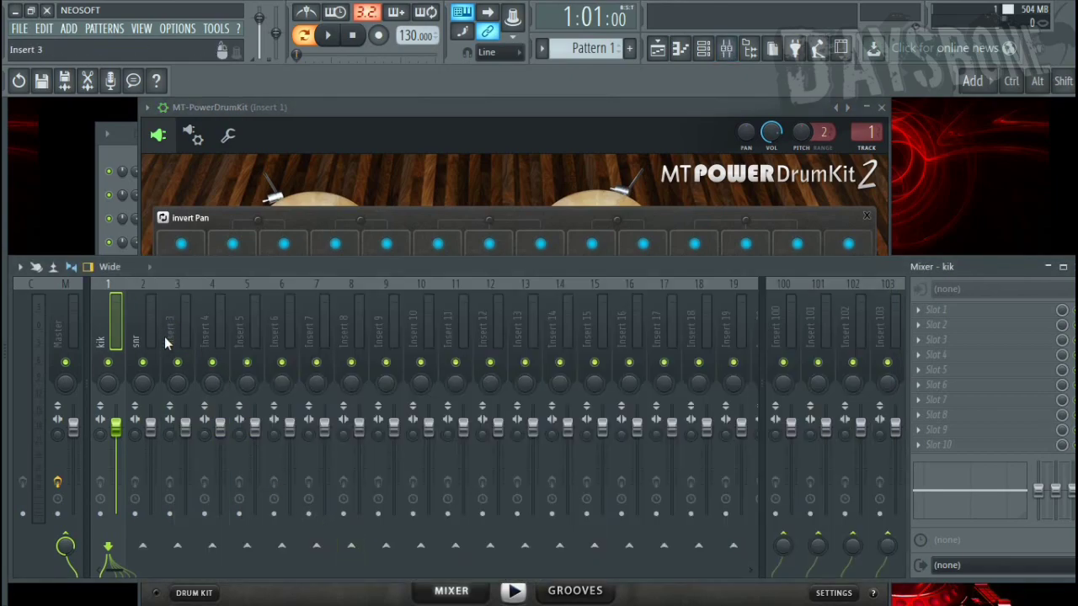
click(166, 339)
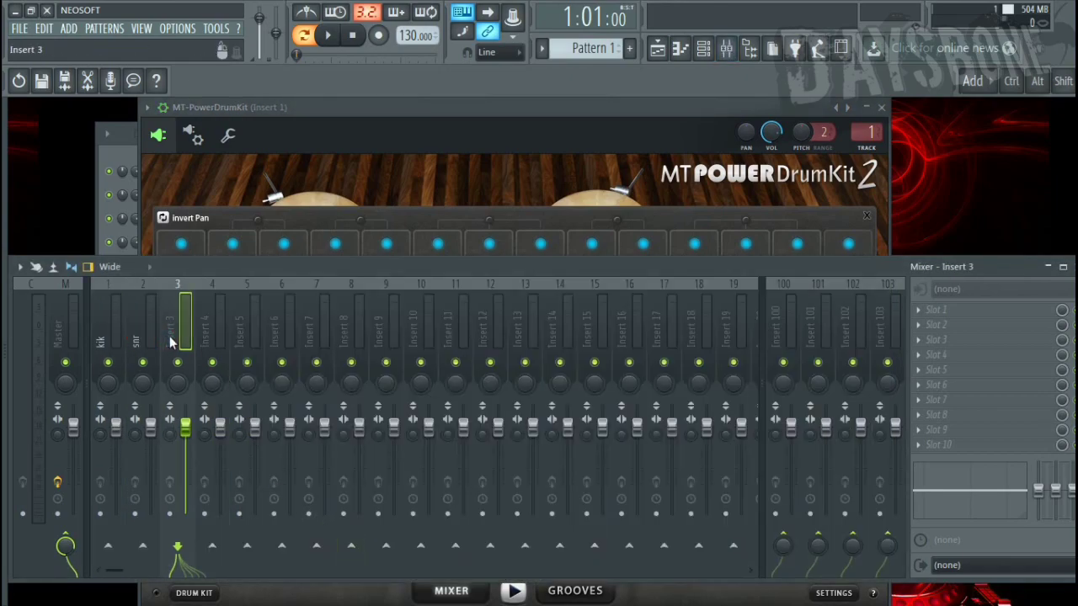
key(F2)
text(ha)
key(Return)
Route the Hi-Hat op. channel to Out 3 and the Tom Hi channel to Out 4 in MT-PowerDrumKit's mixer.
click(309, 115)
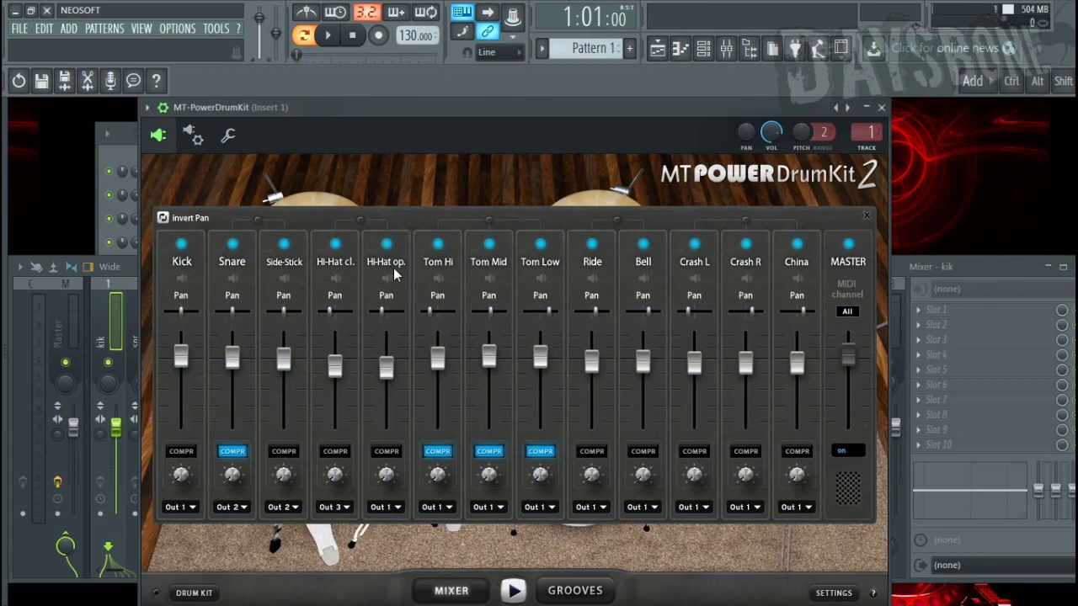
click(399, 507)
click(389, 543)
click(449, 508)
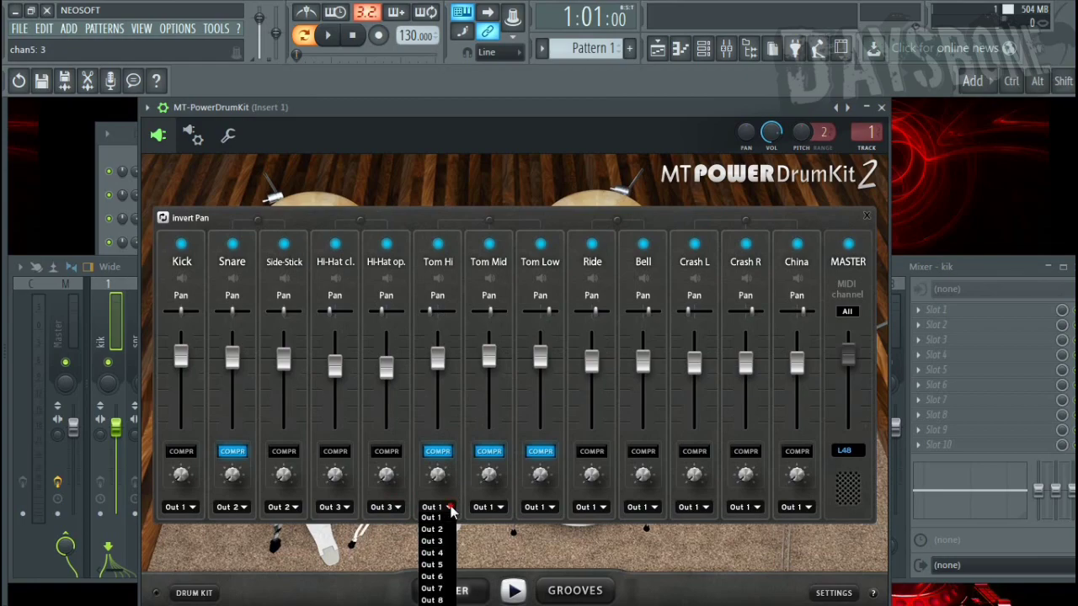
click(433, 554)
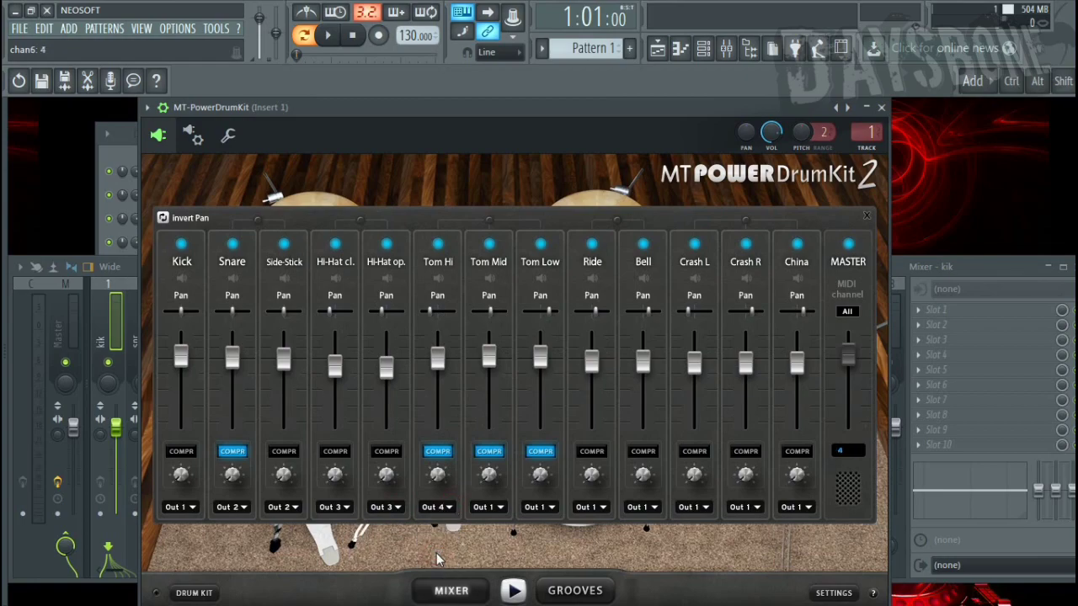
Rename mixer track Insert 4 as "tom".
key(F9)
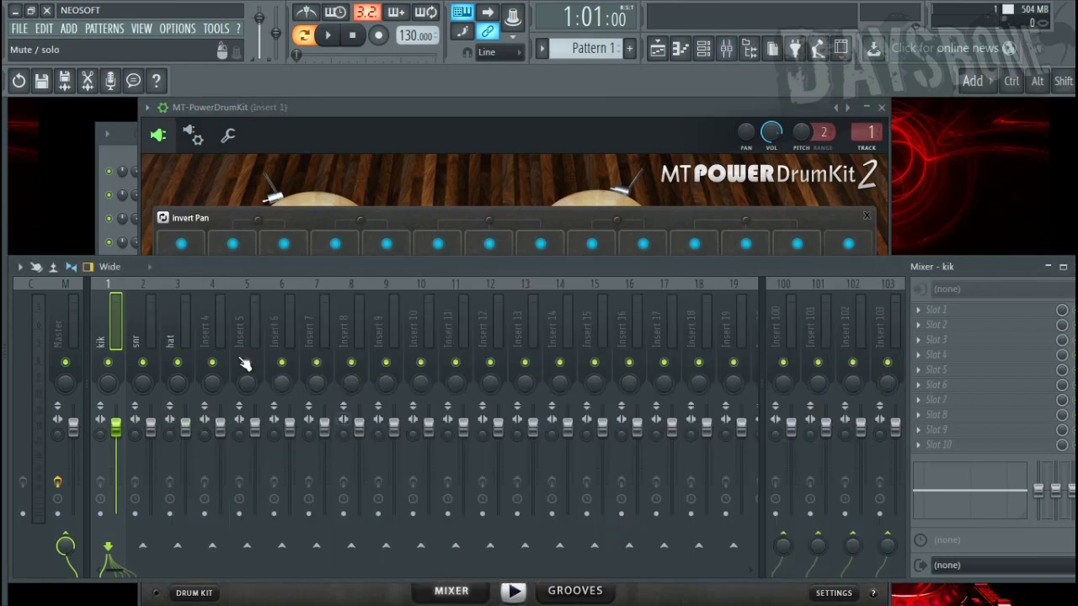
click(210, 328)
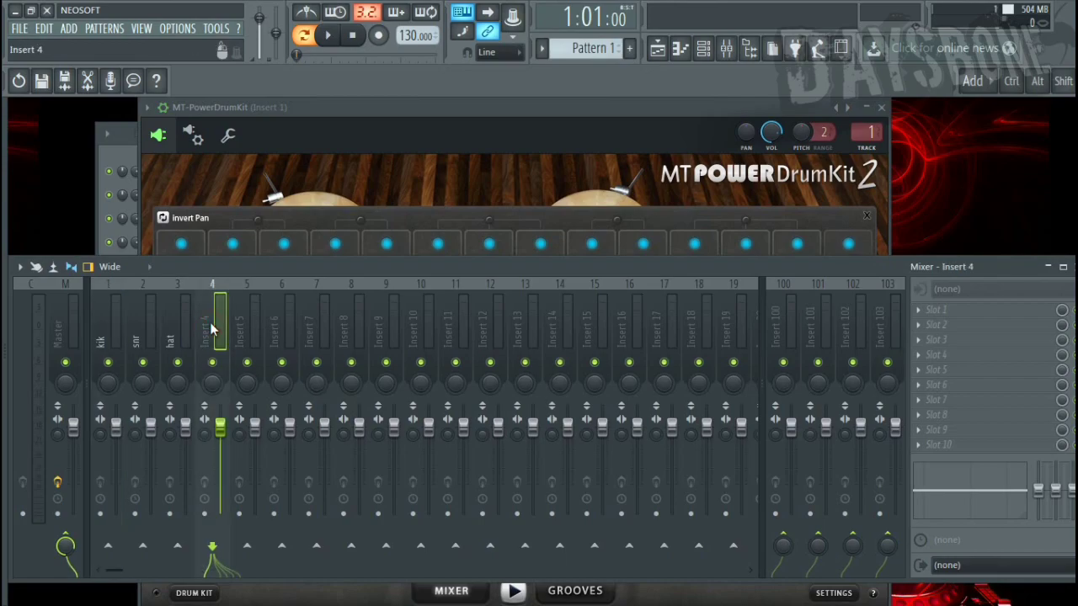
double_click(217, 330)
text(tom)
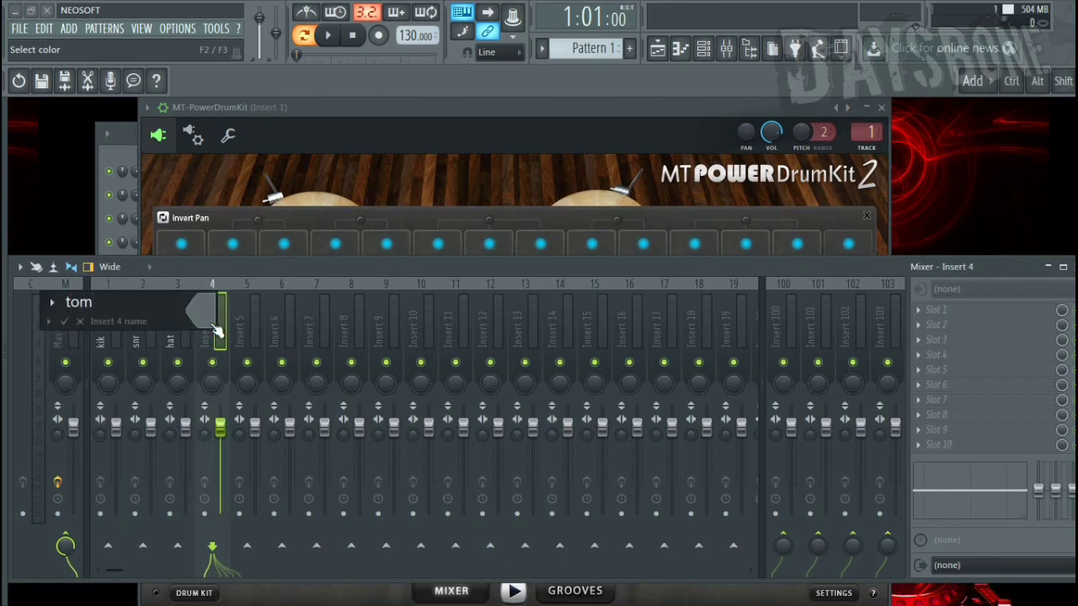
key(Return)
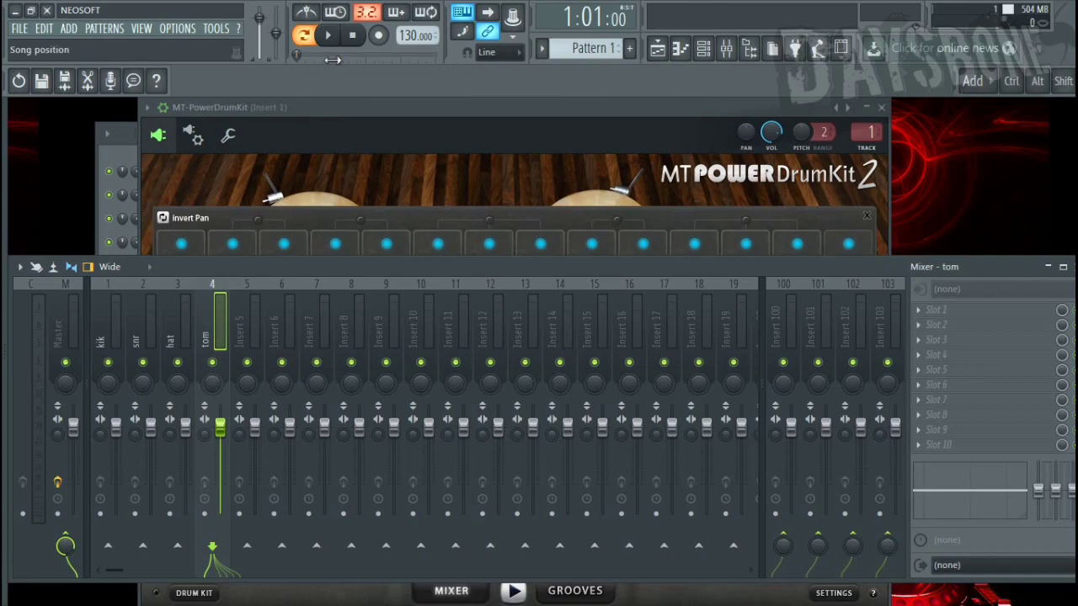
Route the Tom Mid channel to Out 4 and the Tom Low channel to Out 5 in MT-PowerDrumKit's mixer.
click(365, 109)
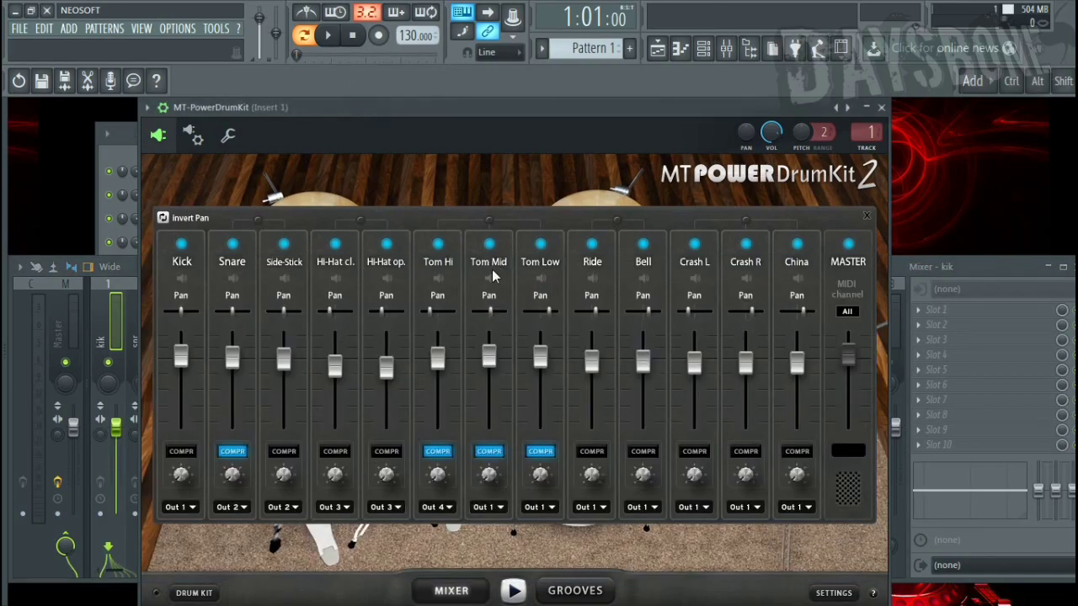
click(498, 508)
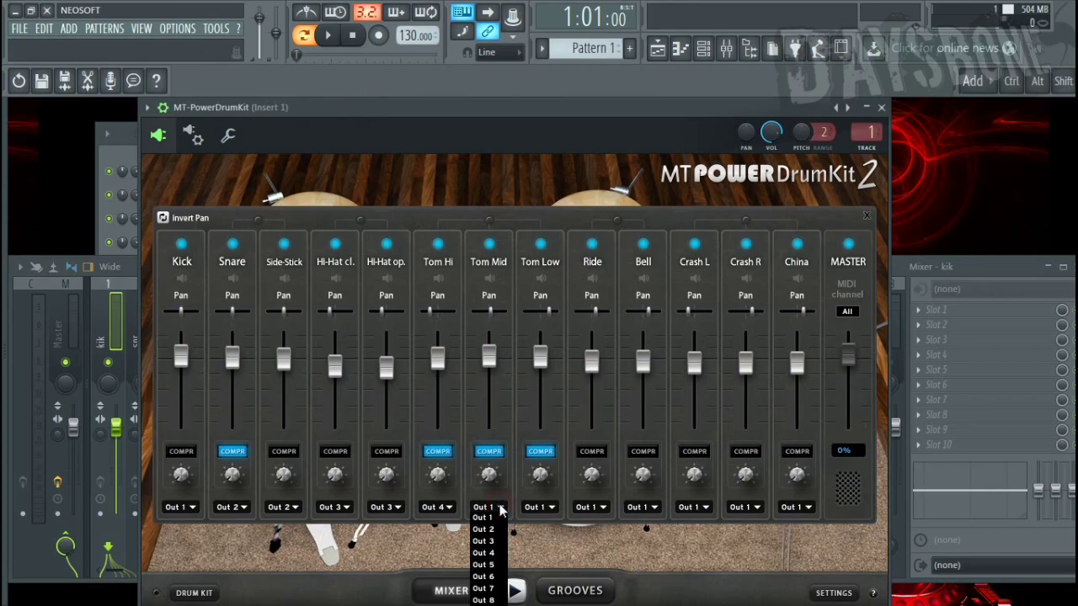
click(491, 556)
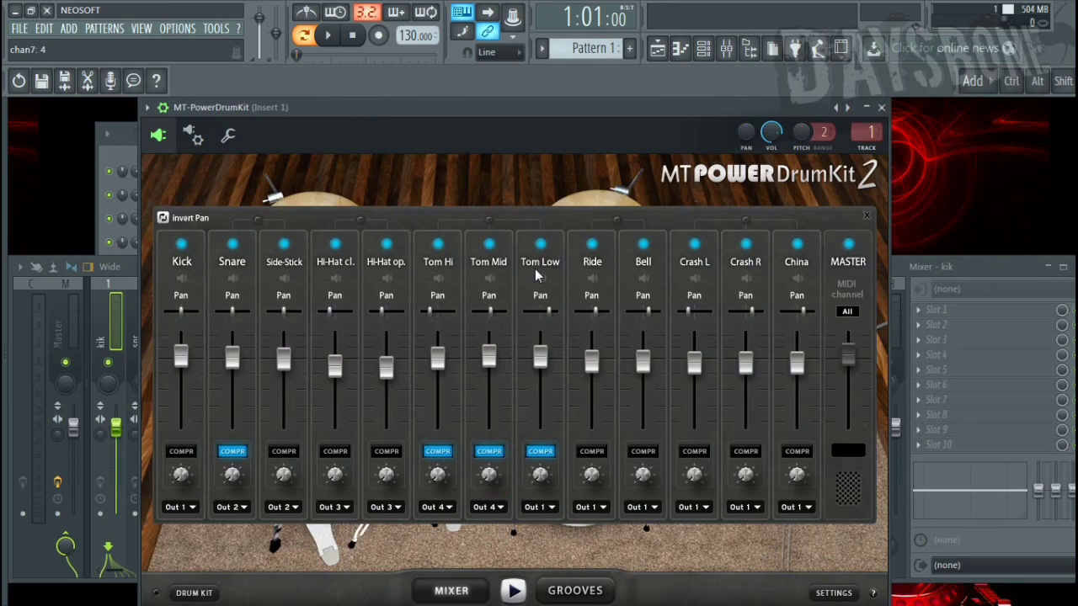
click(552, 510)
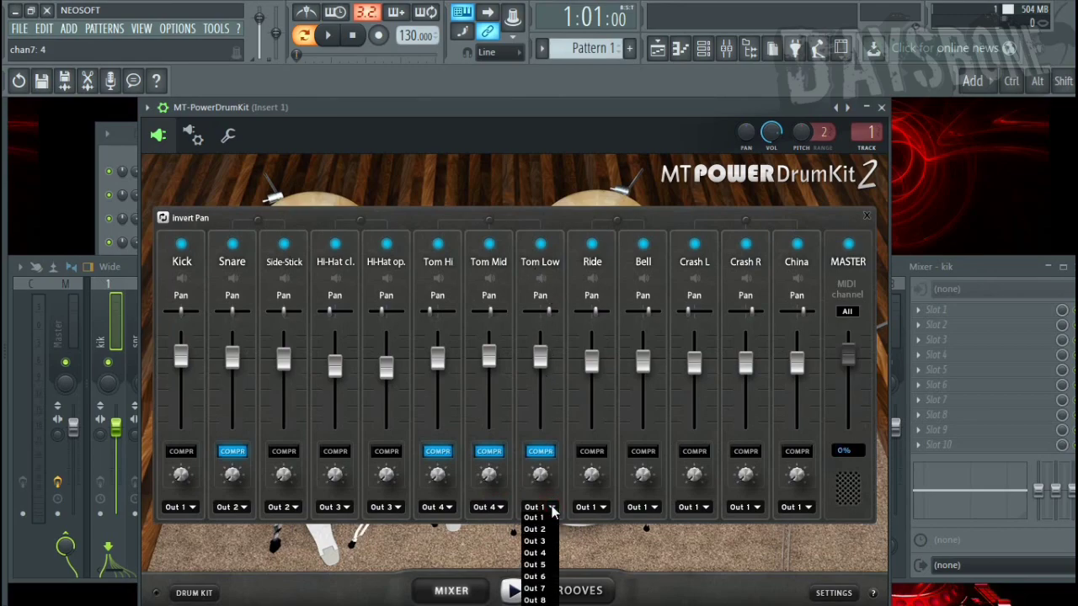
click(545, 571)
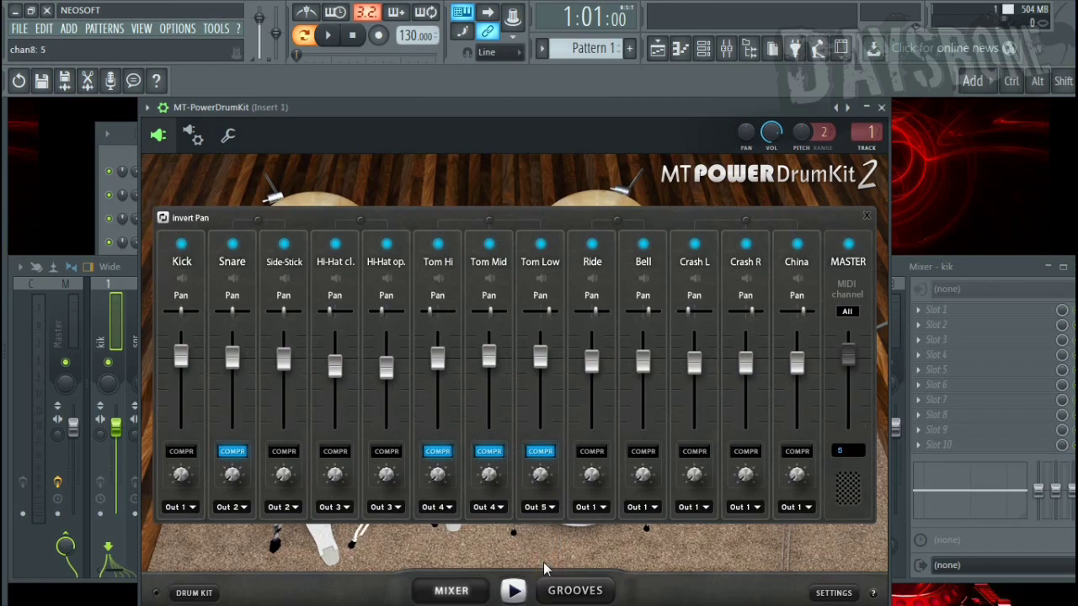
Rename mixer track Insert 5 as "flor".
key(F9)
click(238, 323)
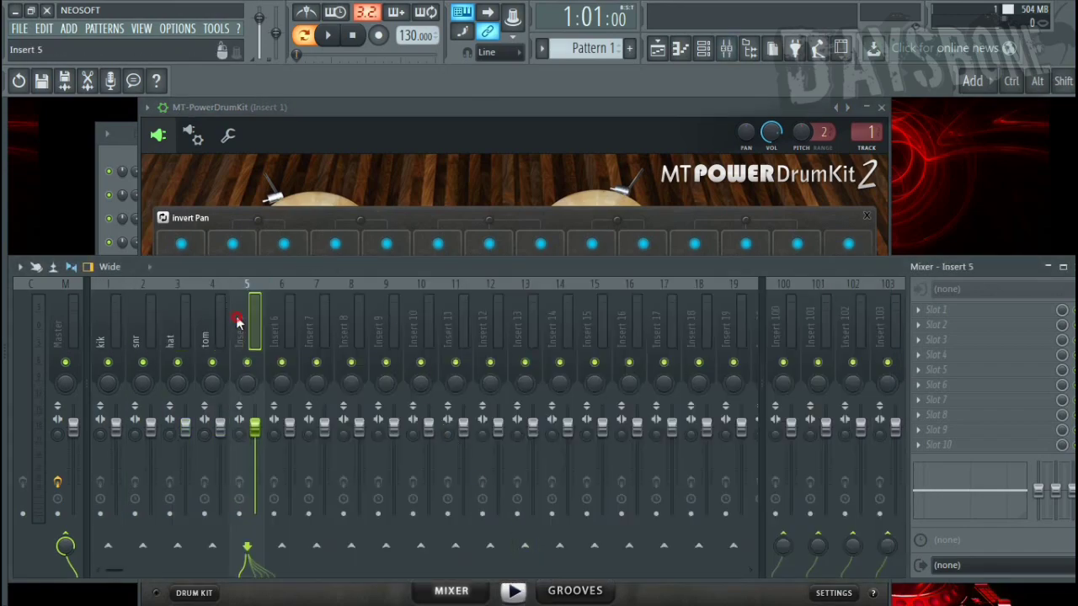
key(l)
key(o)
key(r)
double_click(246, 312)
text(flor)
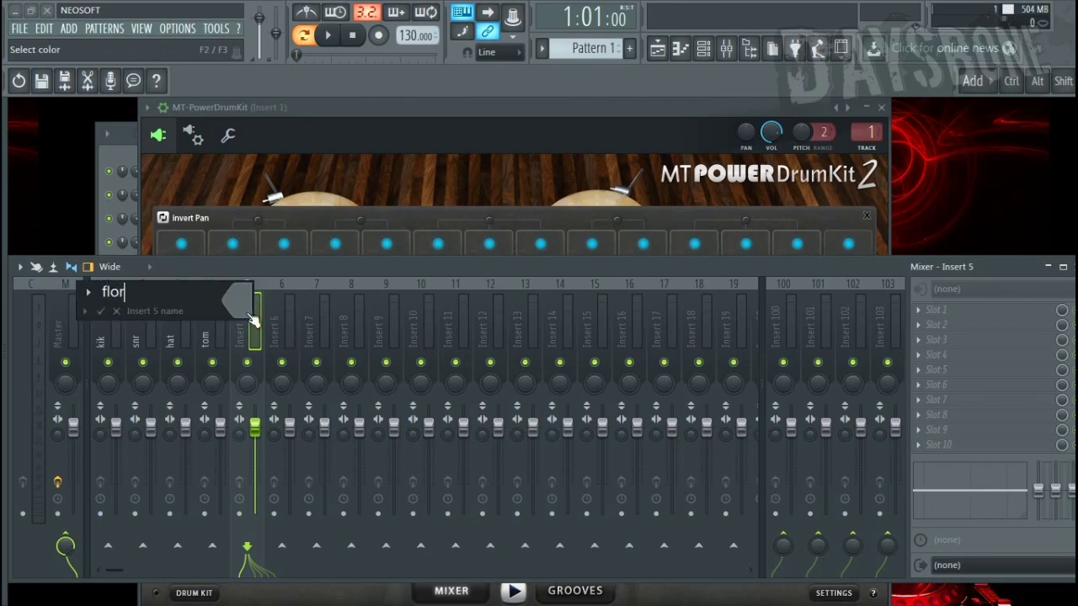
key(Return)
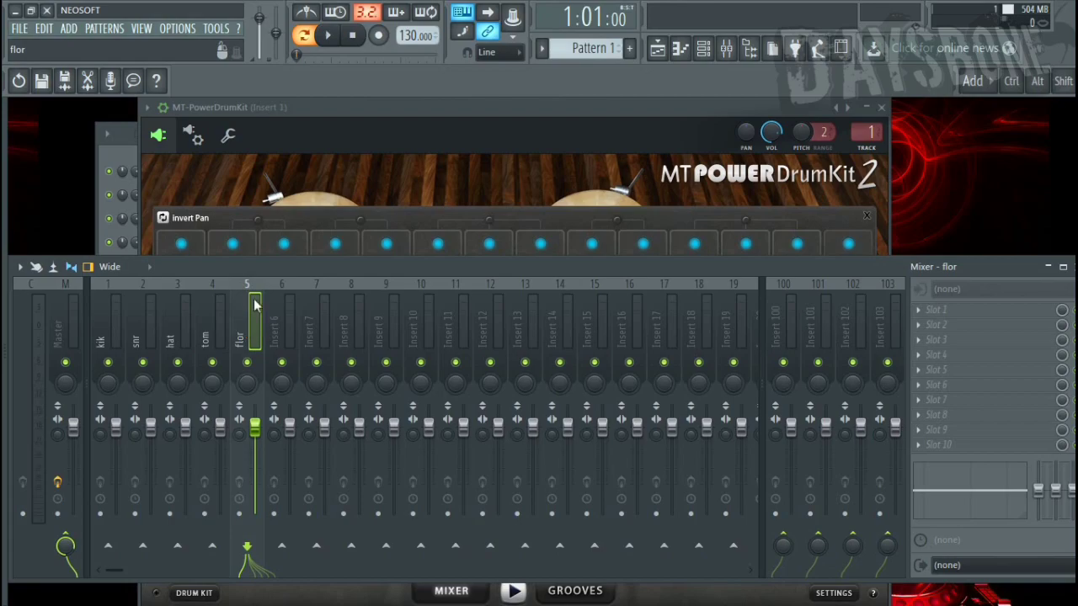
Route the Ride channel to Out 6 in MT-PowerDrumKit's mixer.
click(377, 112)
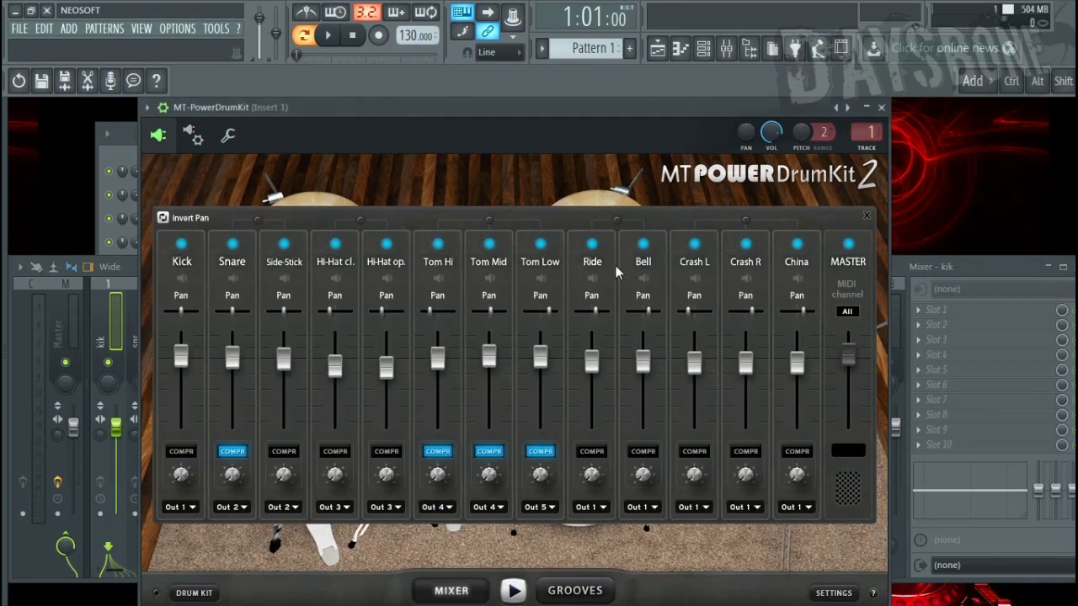
click(603, 509)
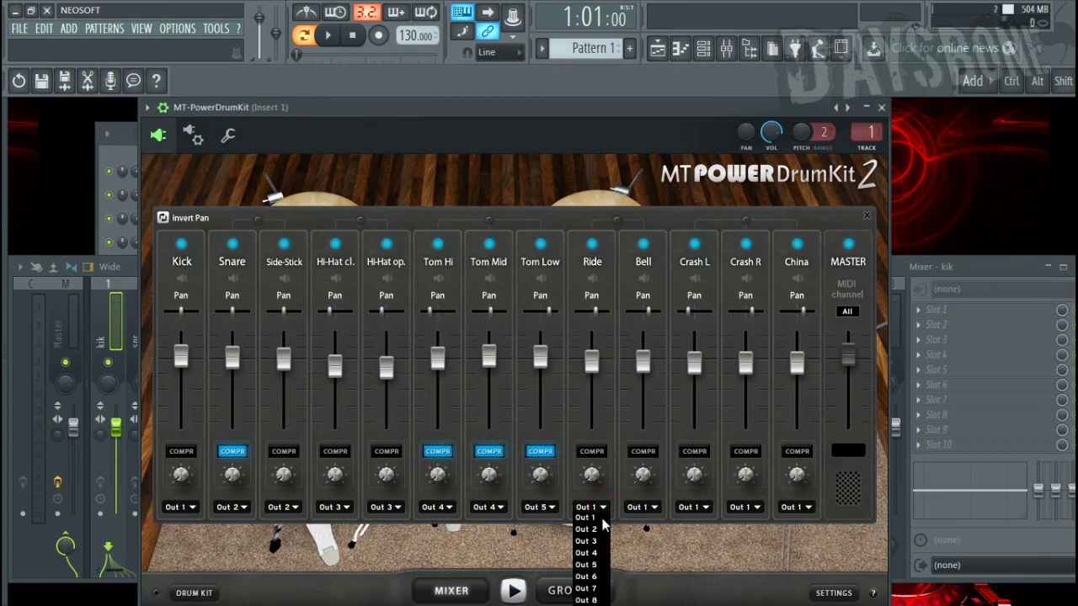
click(599, 577)
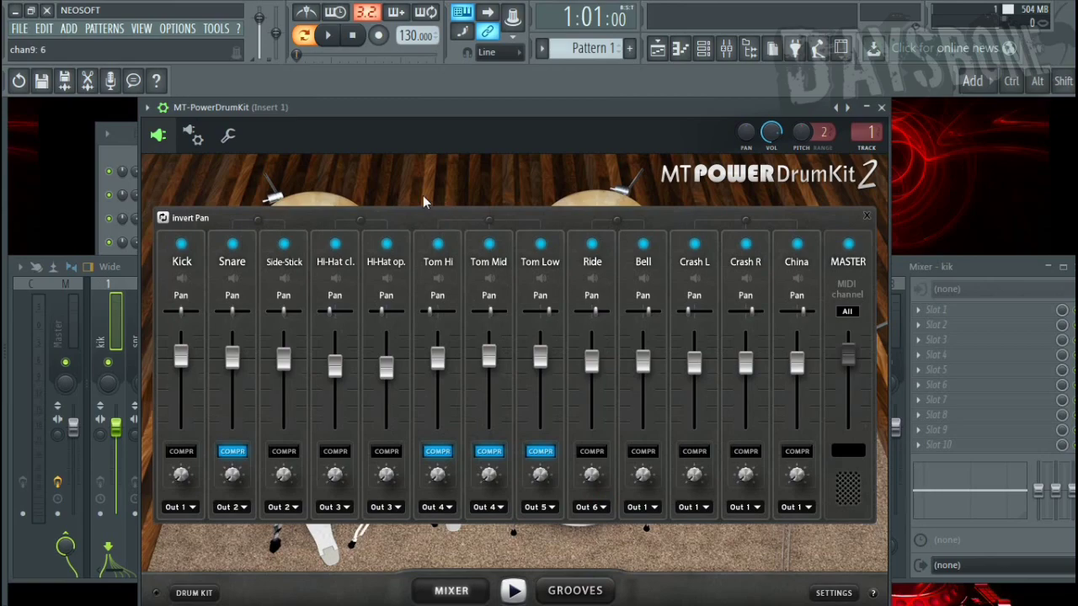
Rename mixer track Insert 6 as "ride".
key(F9)
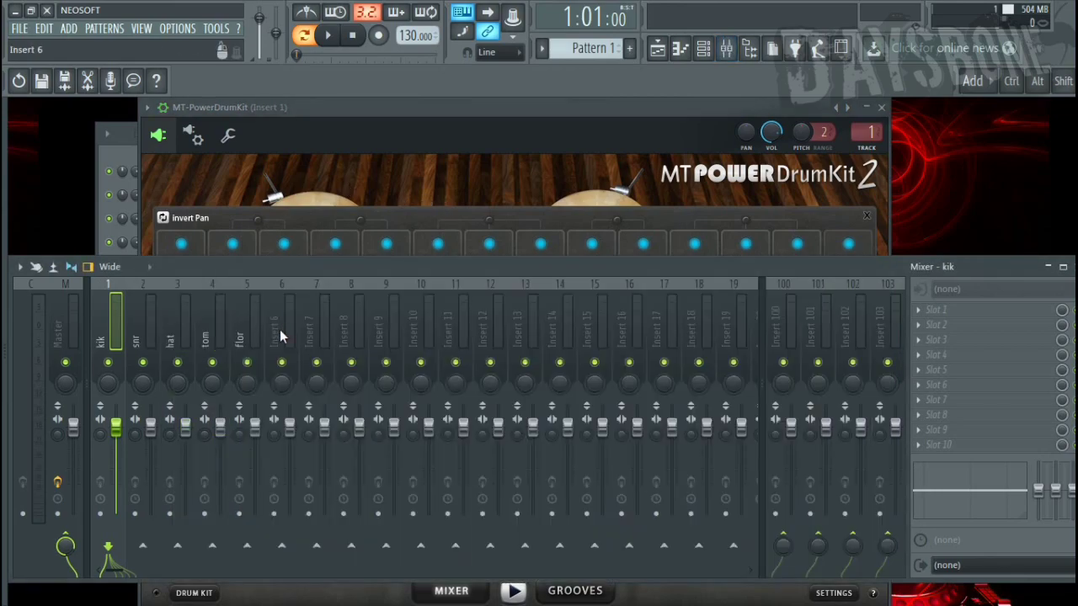
click(279, 336)
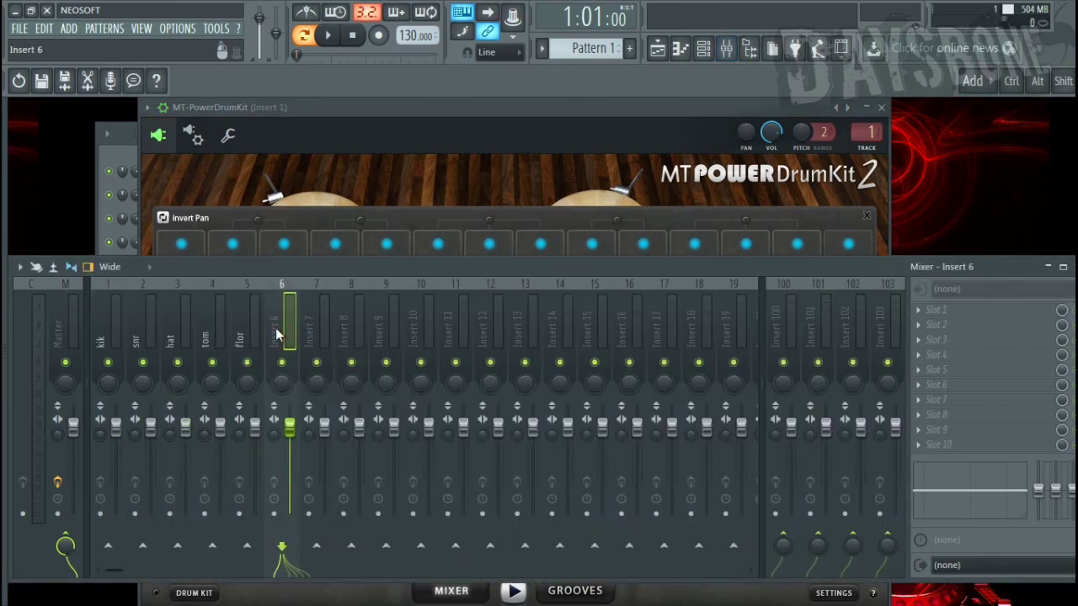
key(F2)
text(r)
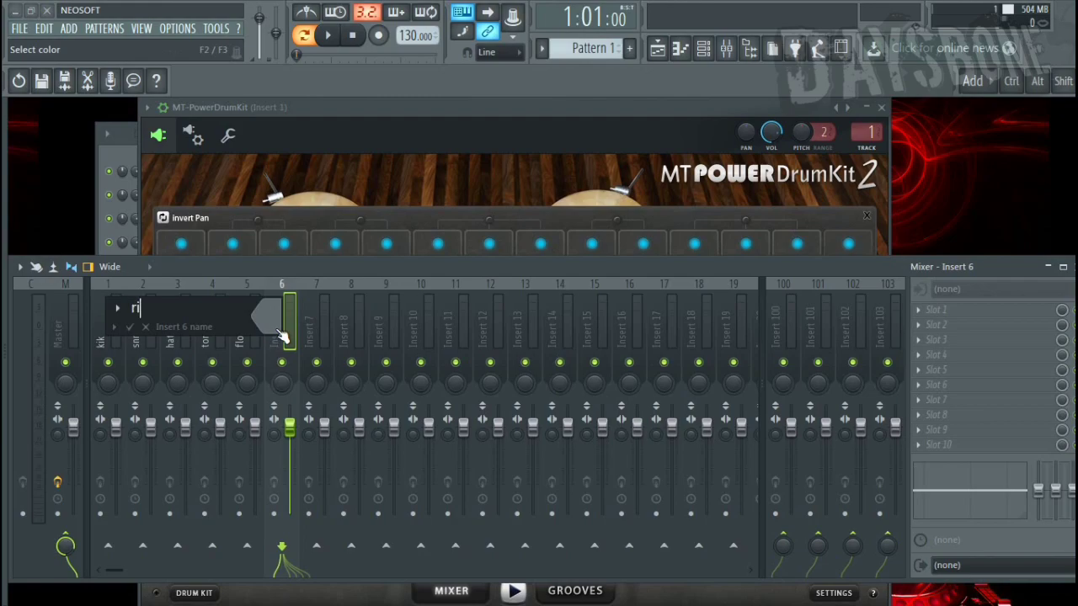
text(ide)
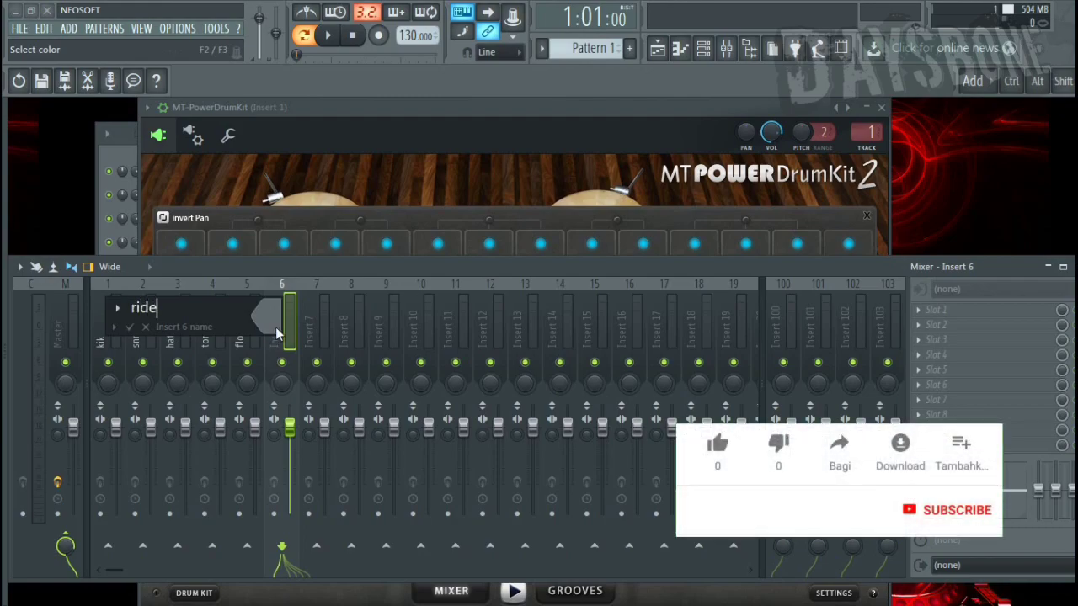
key(Return)
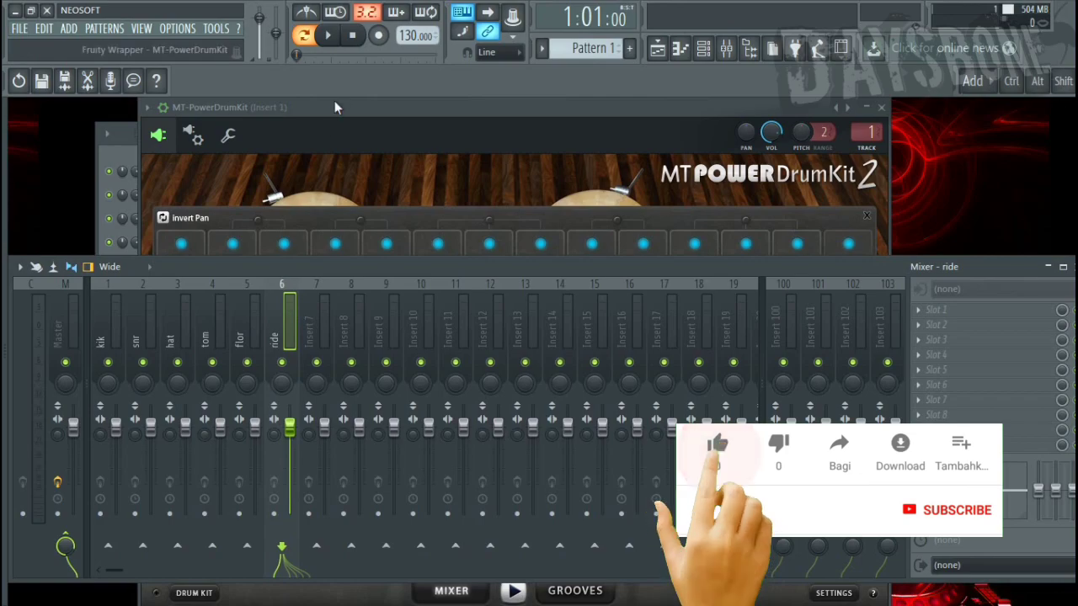
Route the Bell channel to Out 6 in MT-PowerDrumKit's mixer.
click(341, 123)
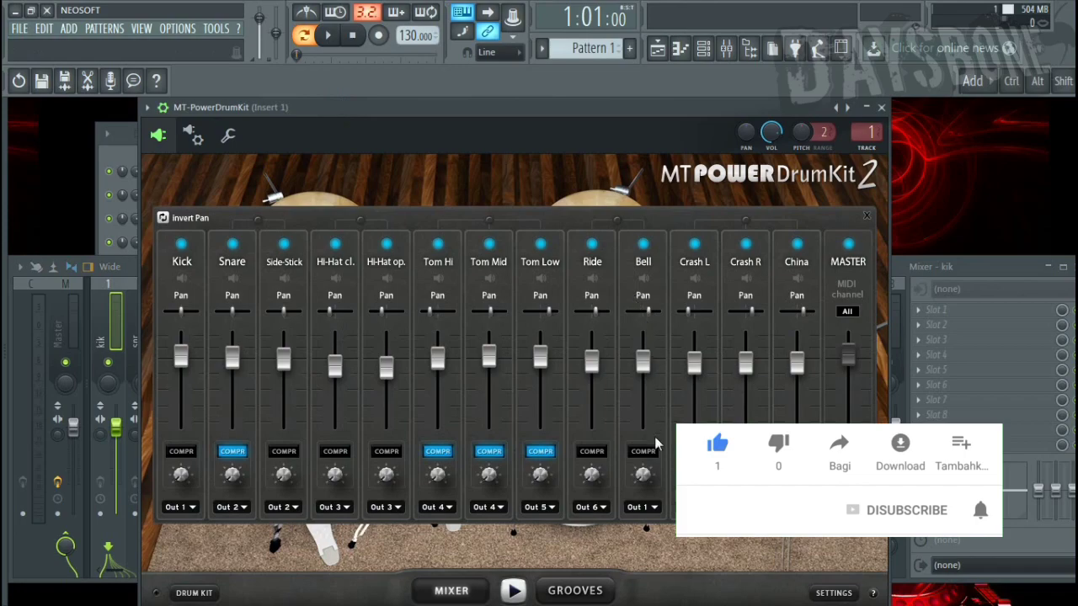
click(650, 507)
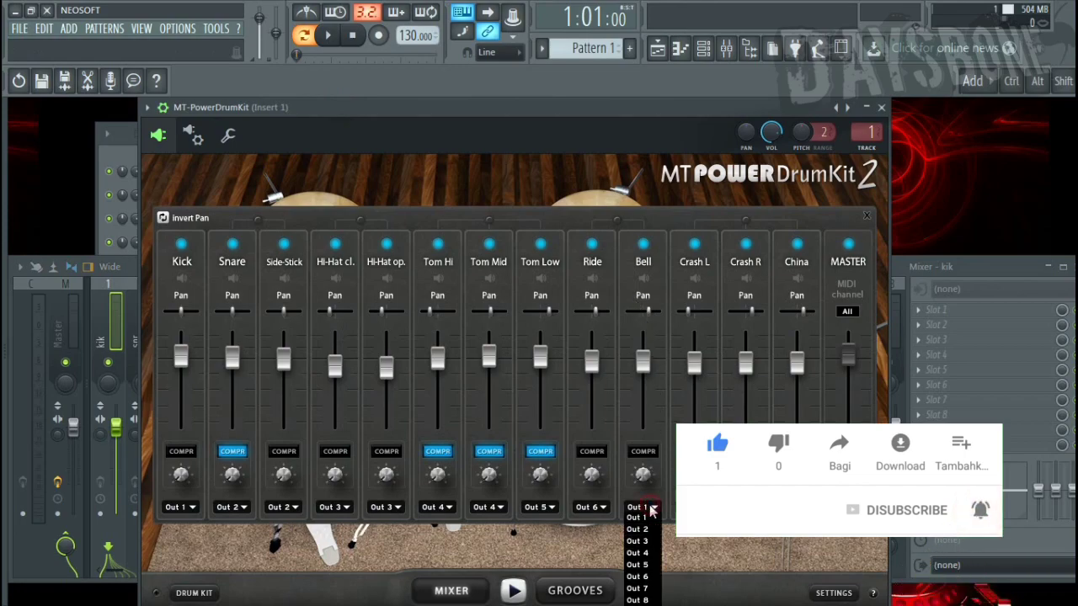
click(638, 577)
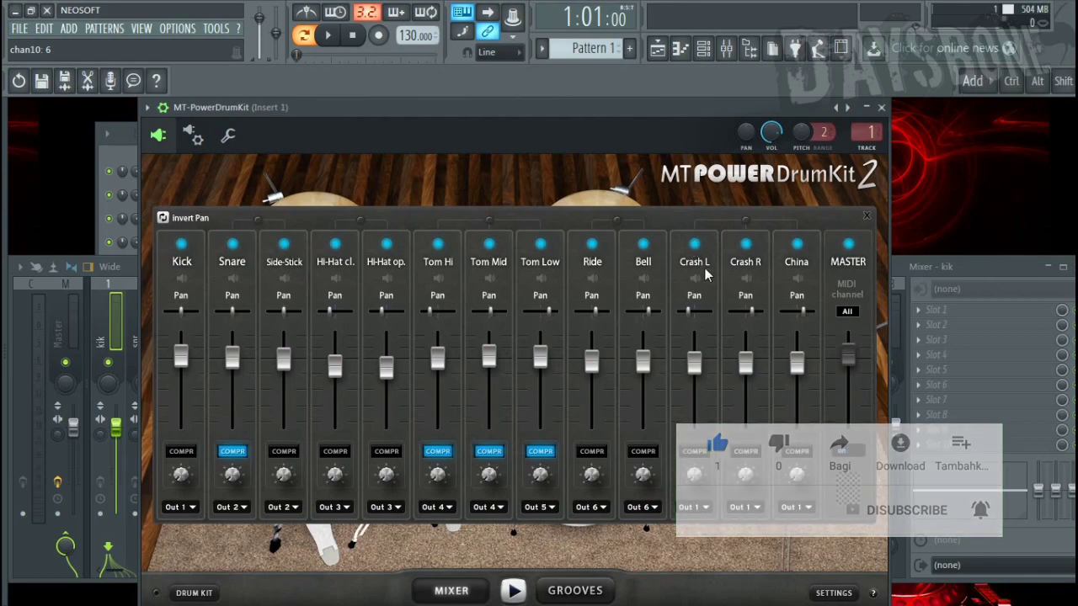
Route the Crash L channel to Out 7 and the Crash R channel to Out 8 in MT-PowerDrumKit's mixer.
click(706, 509)
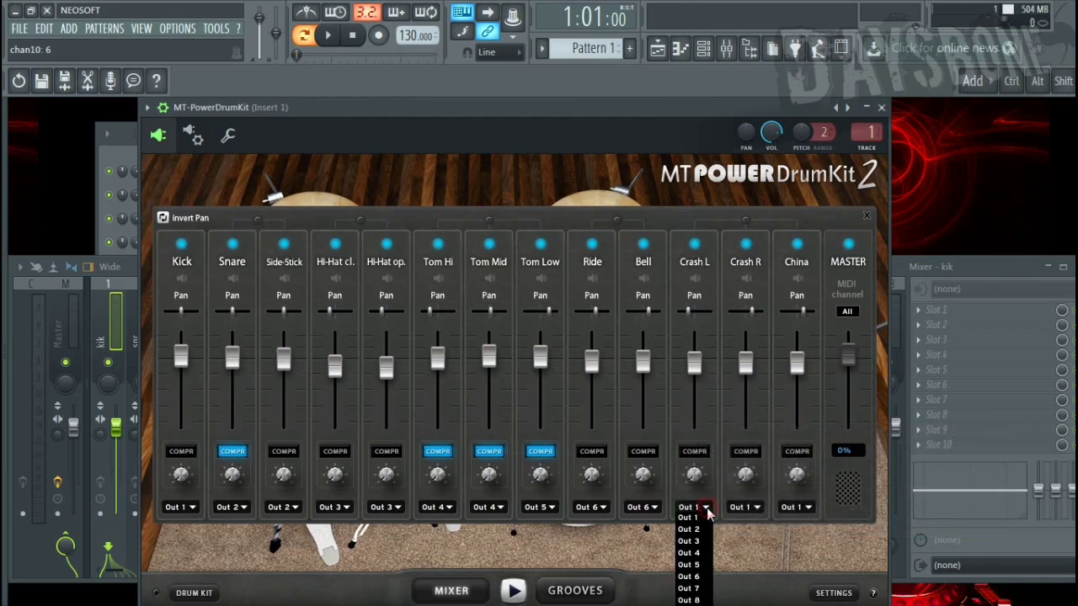
click(689, 588)
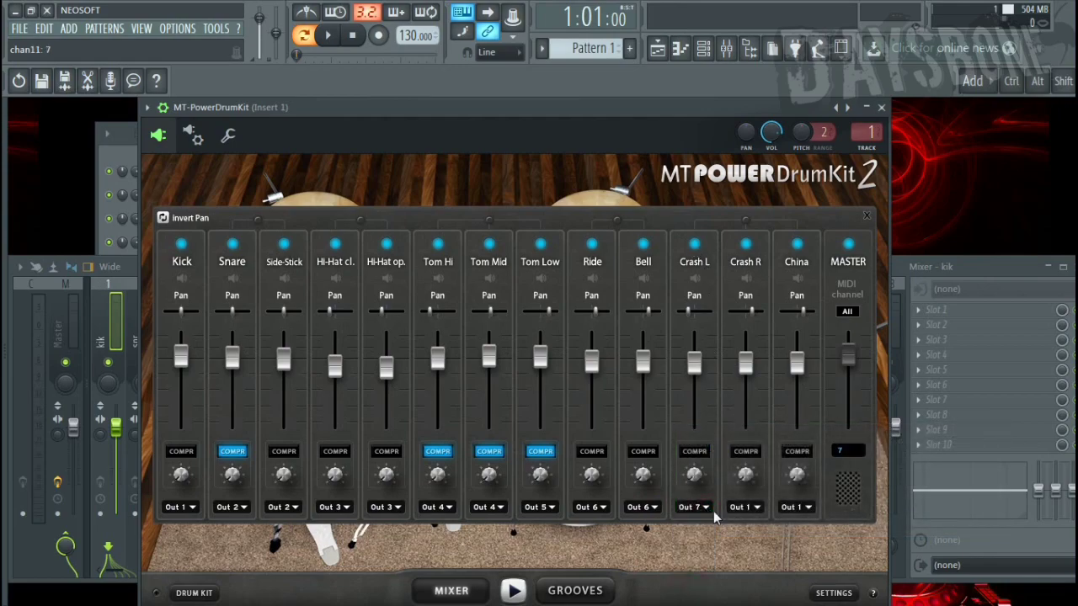
click(757, 510)
click(739, 600)
Rename mixer track Insert 7 as "crs L".
key(F9)
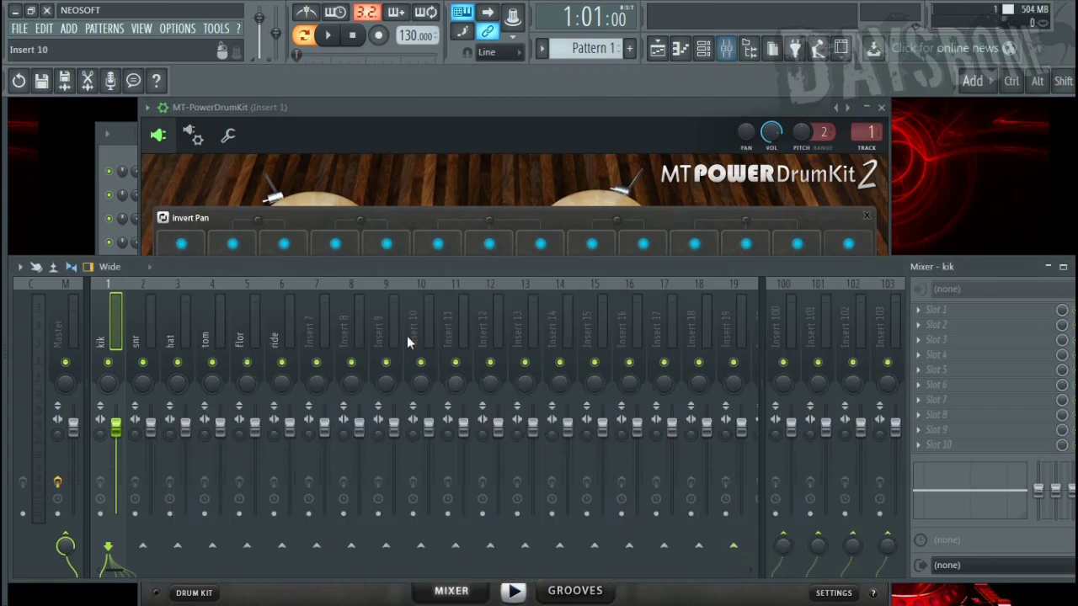
click(311, 330)
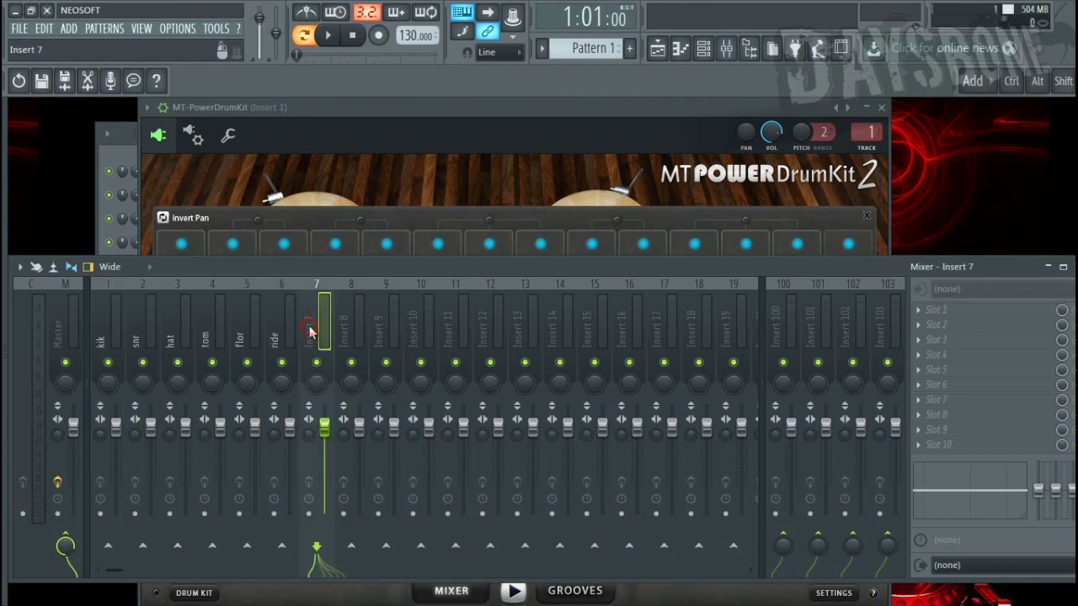
double_click(314, 333)
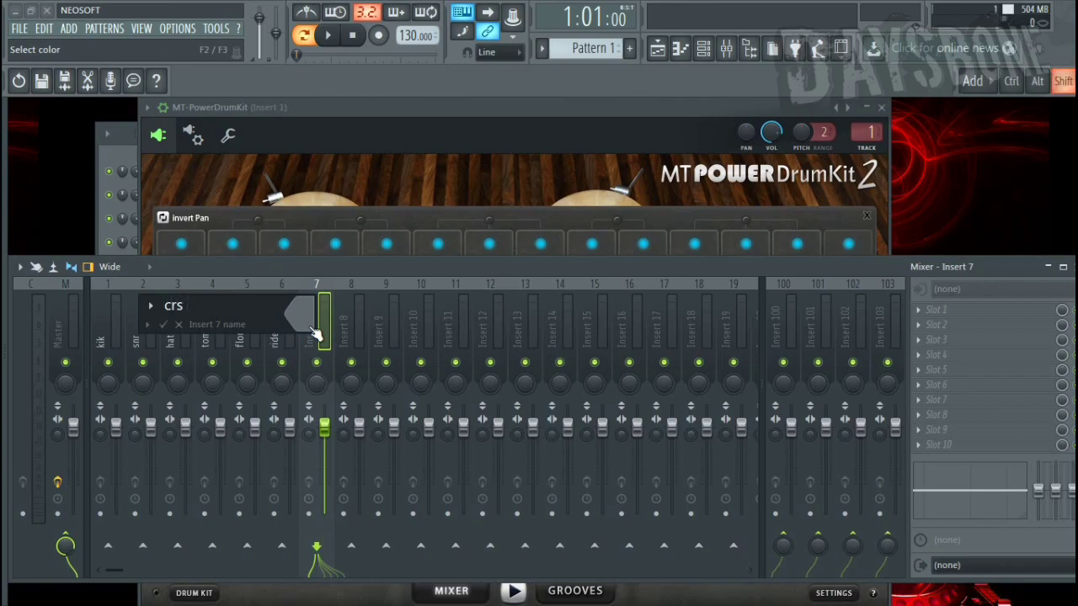
text(crs L)
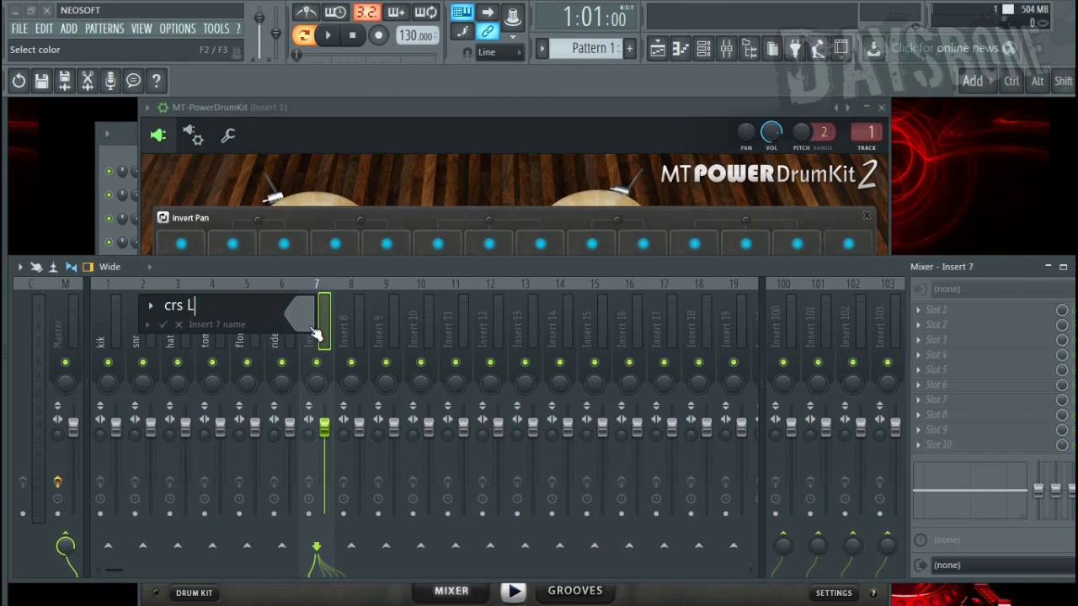
key(Return)
Rename mixer track Insert 8 as "crs R".
click(346, 326)
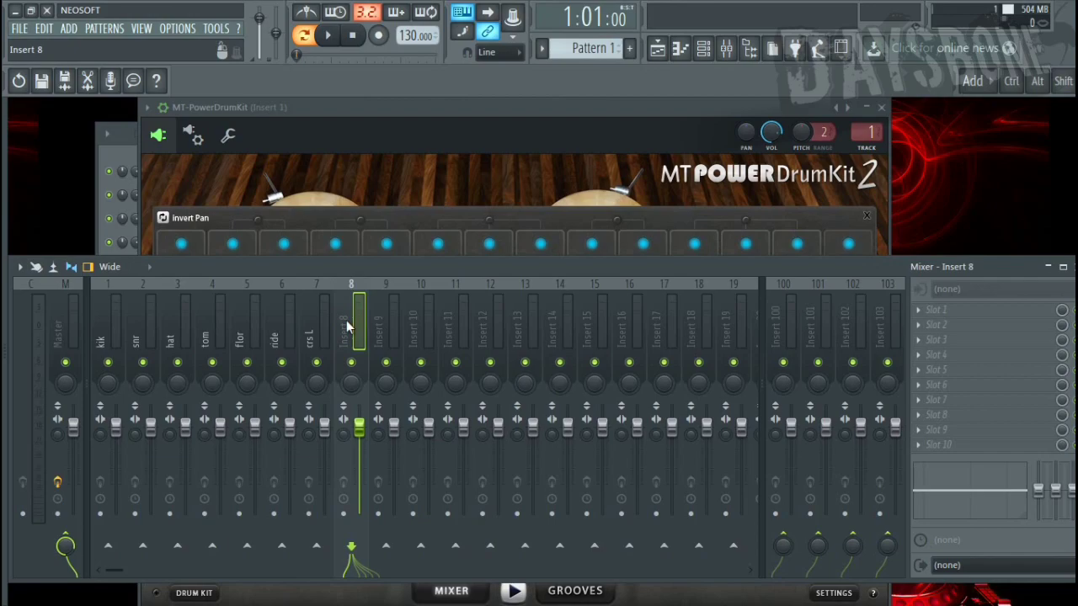
double_click(352, 329)
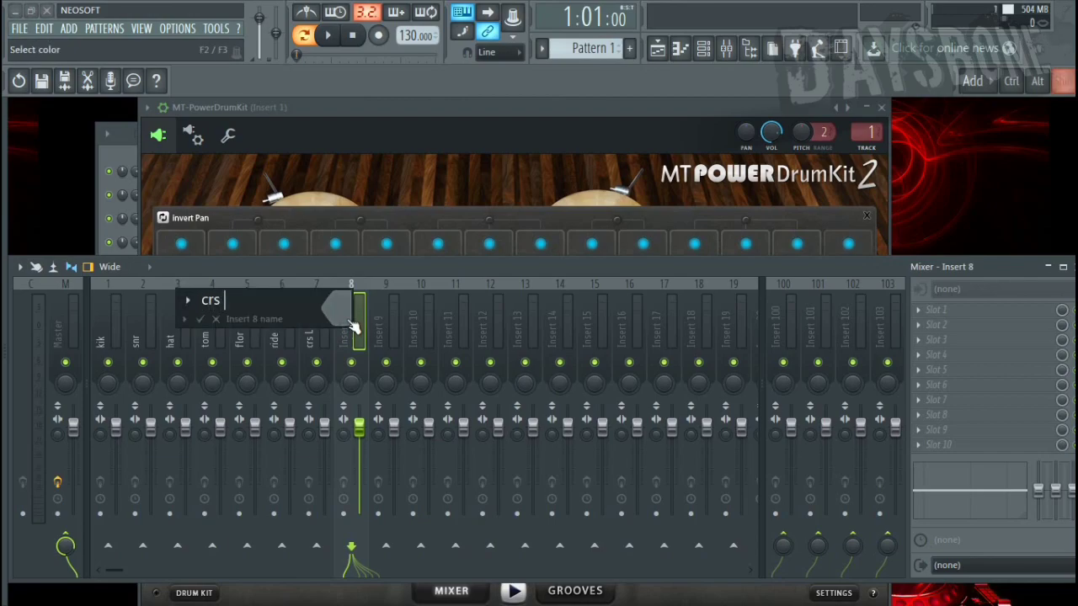
key(Return)
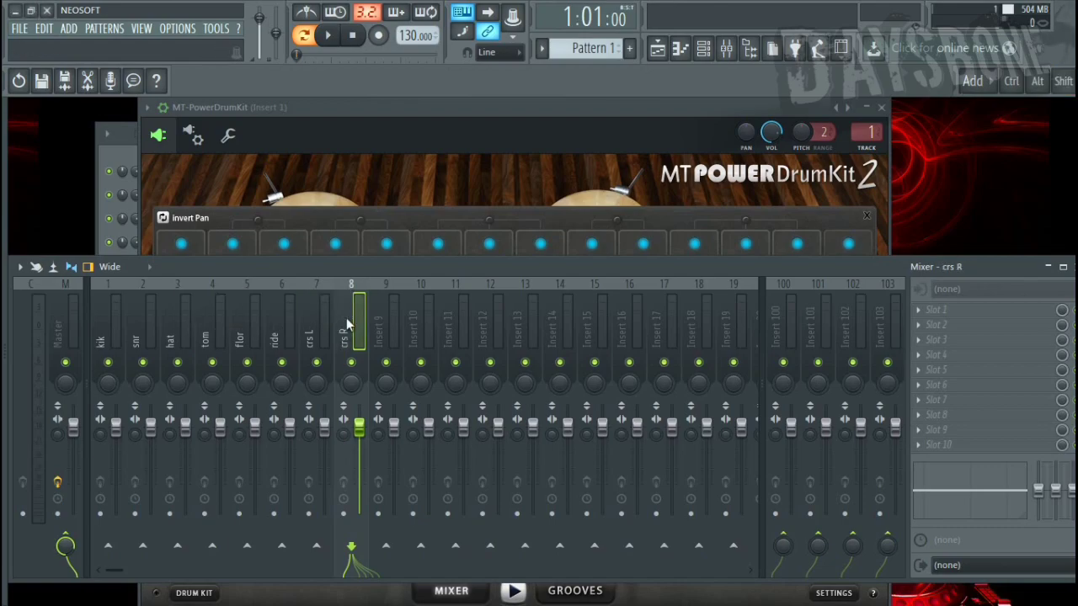
Review the output assignments of all drum channels in MT-PowerDrumKit and close the plugin window.
click(382, 105)
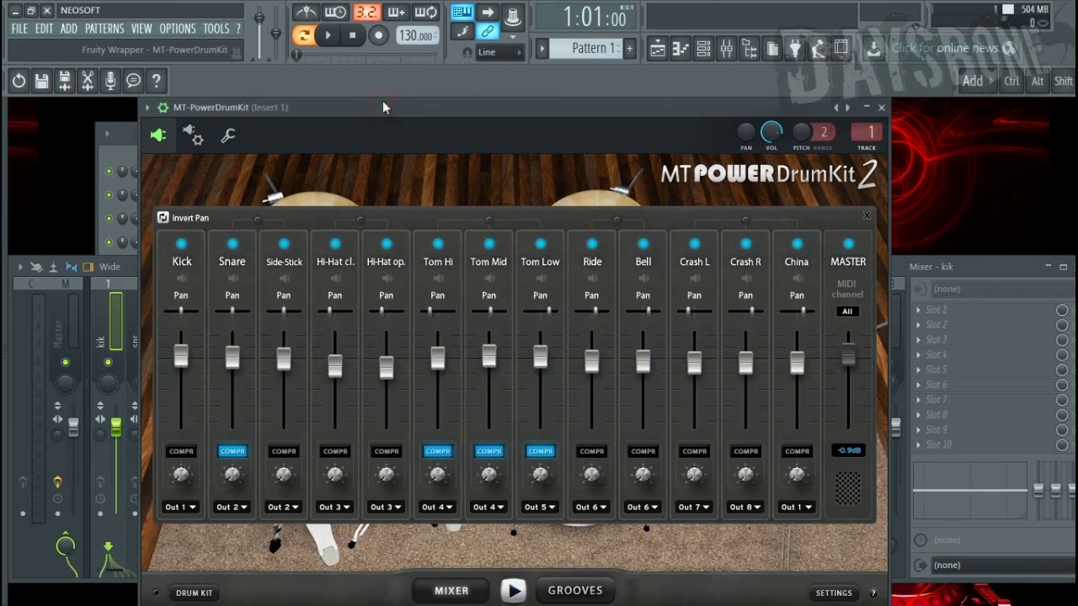
click(880, 108)
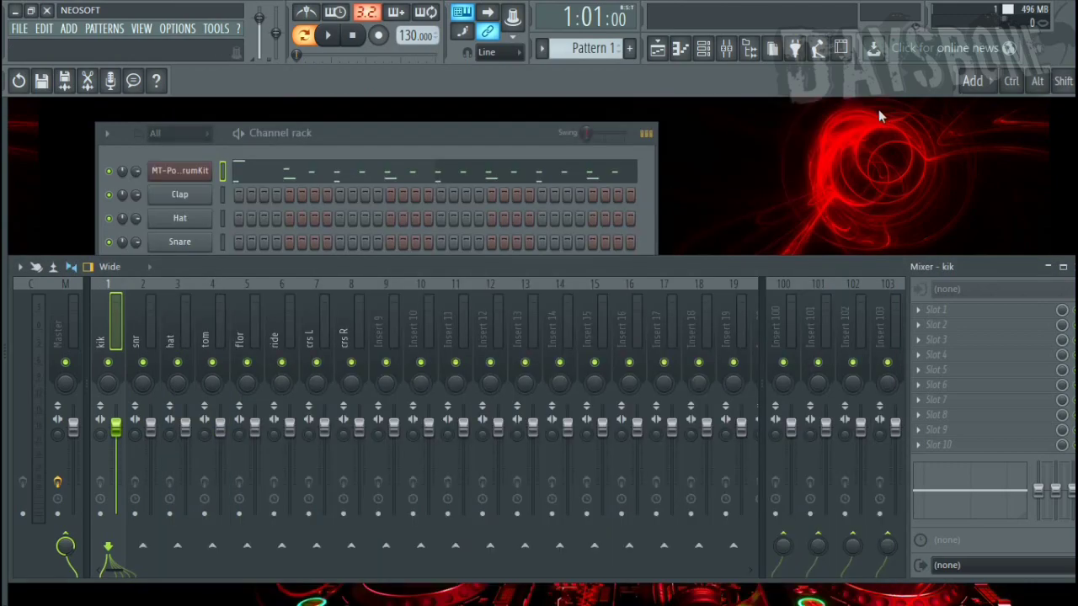
click(191, 172)
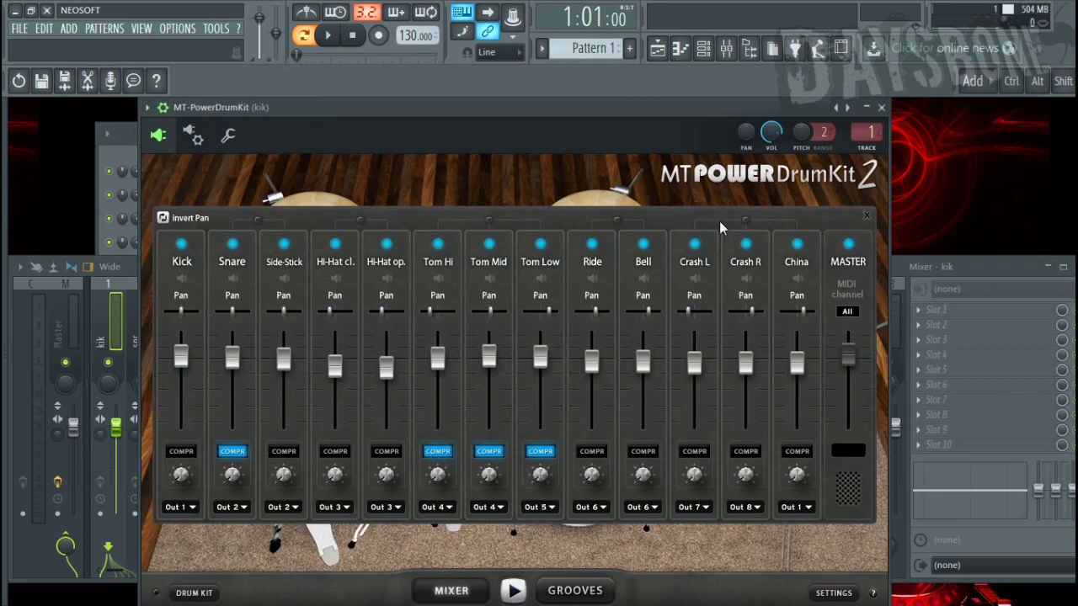
click(882, 107)
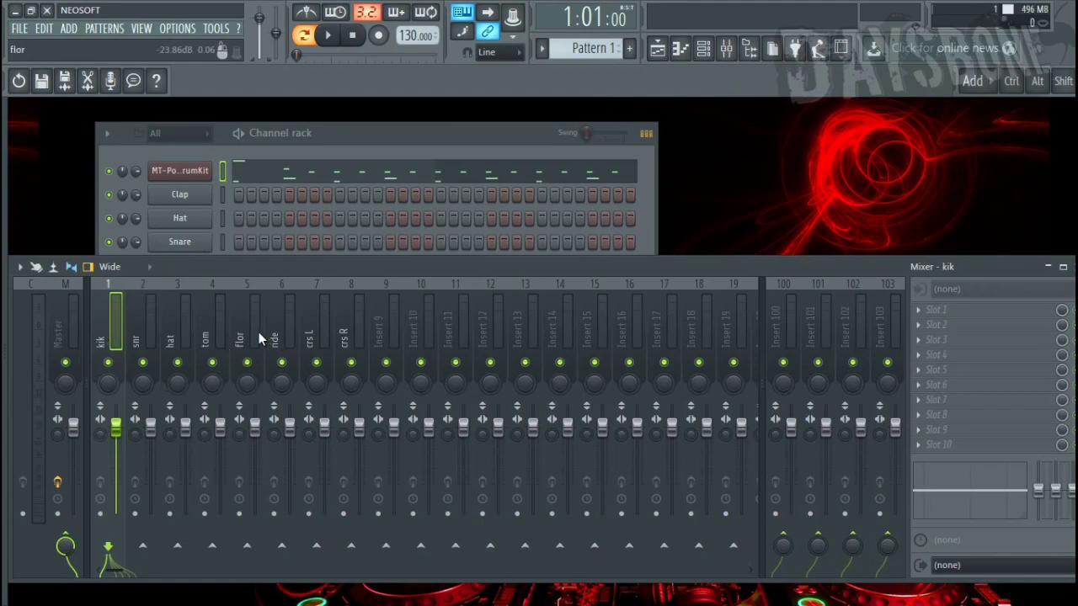
Play Pattern 1 to check the signal levels on the separate drum mixer tracks, and stop playback.
key(space)
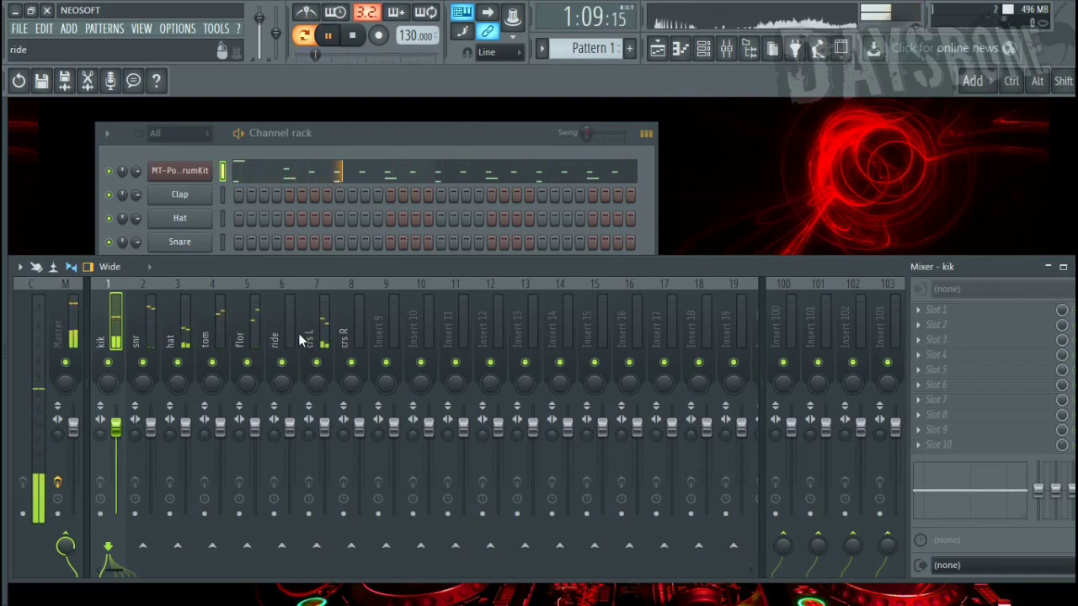
key(space)
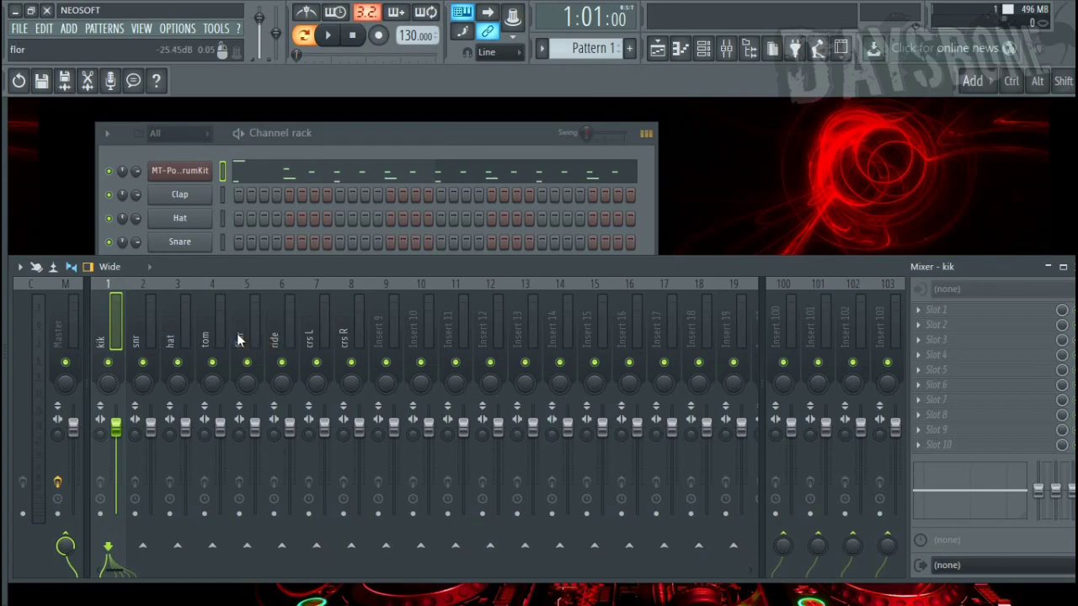
Solo the "kik" mixer track.
right_click(109, 364)
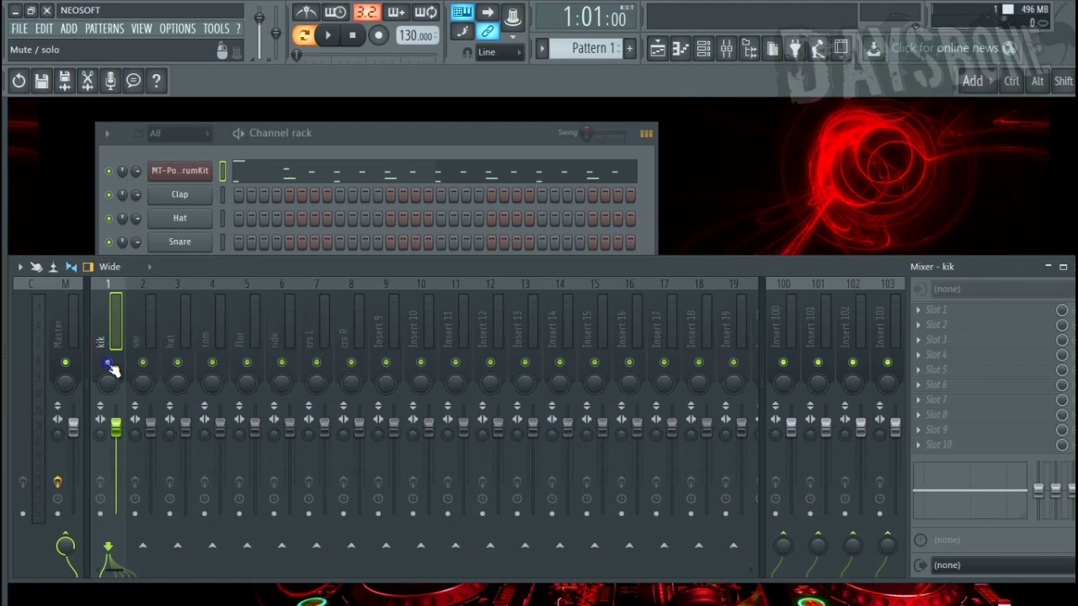
Load Fruity Parametric EQ 2 into slot 1 of the "kik" mixer track and start playing Pattern 1.
click(922, 312)
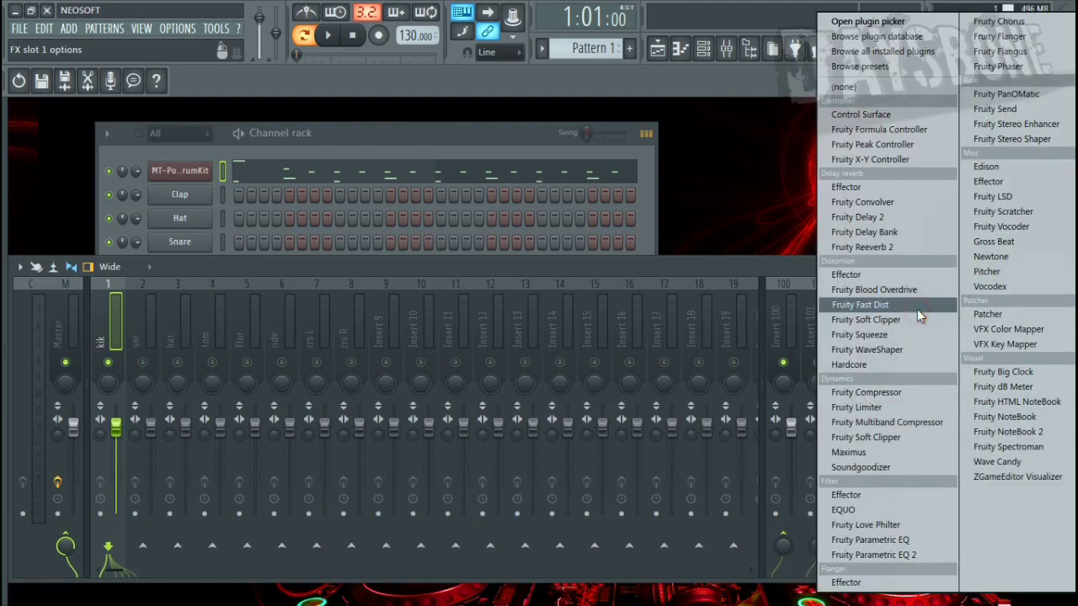
click(924, 555)
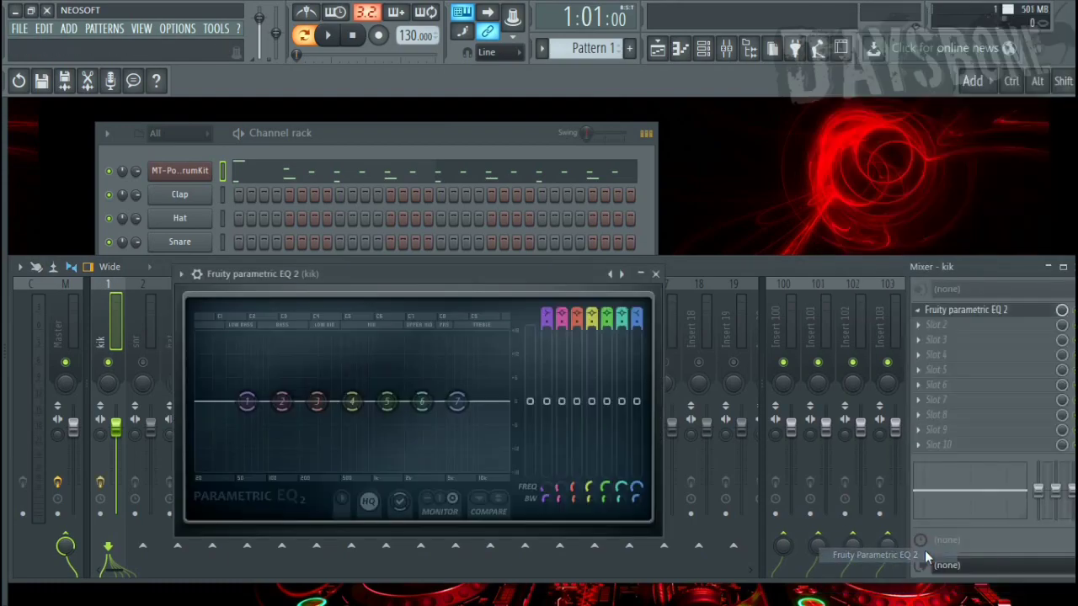
key(space)
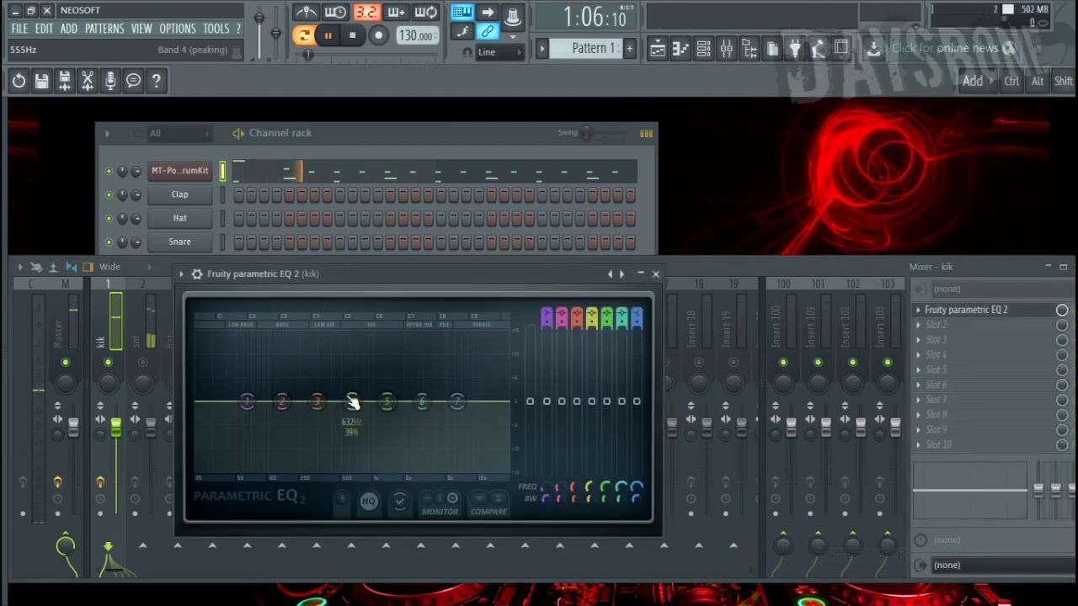
Boost band 4 of the "kik" EQ to about 11.8 dB at 204 Hz, audition it, and close the EQ window.
drag(354, 401, 278, 340)
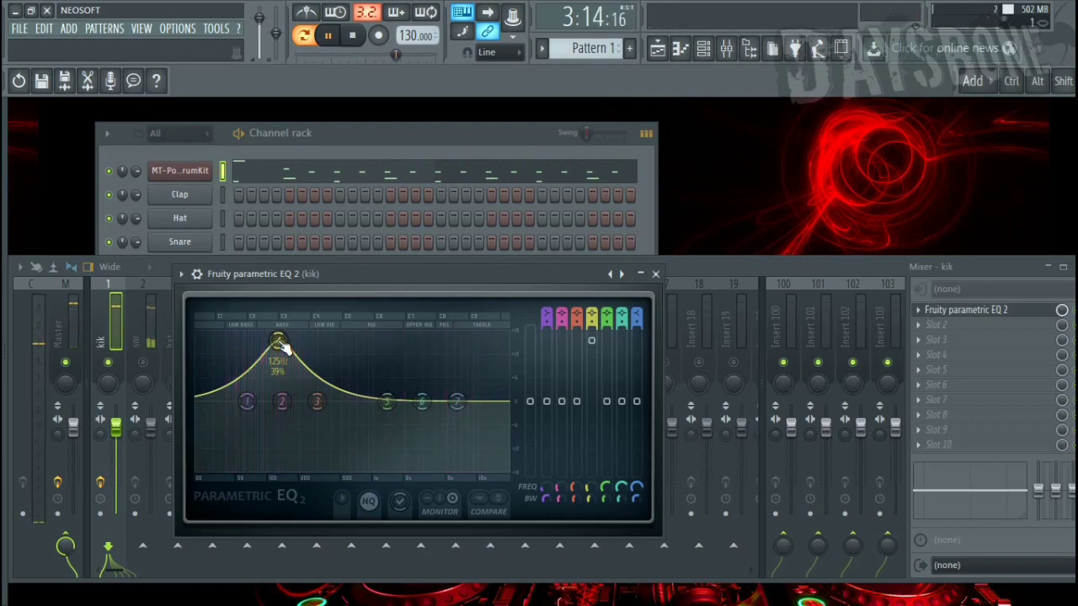
key(space)
mouse_move(282, 347)
mouse_down()
mouse_move(279, 356)
mouse_move(365, 360)
mouse_move(290, 352)
mouse_move(300, 355)
mouse_up()
key(space)
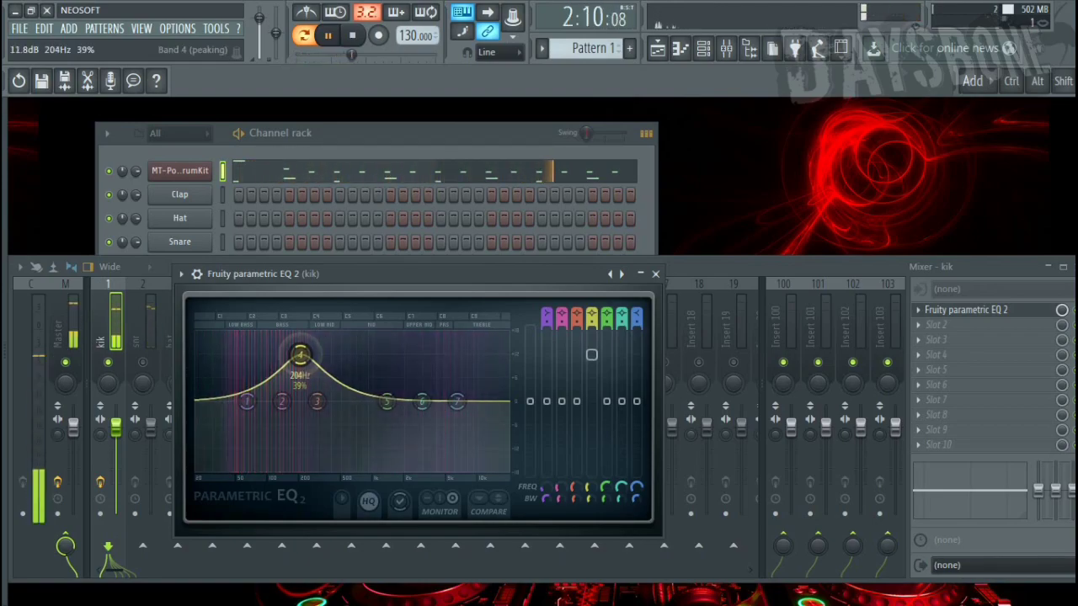
key(space)
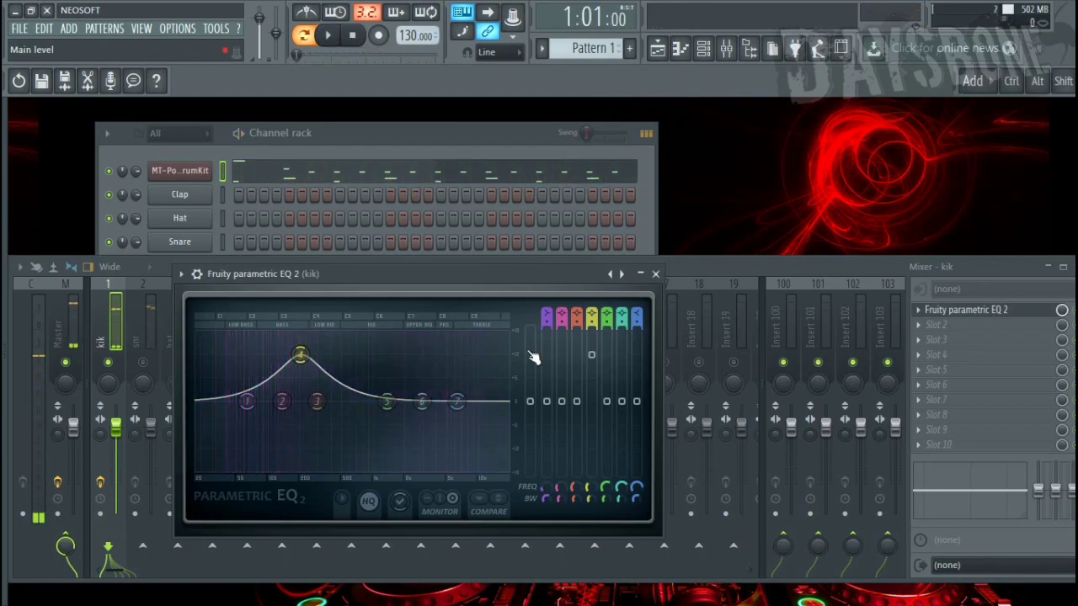
click(656, 275)
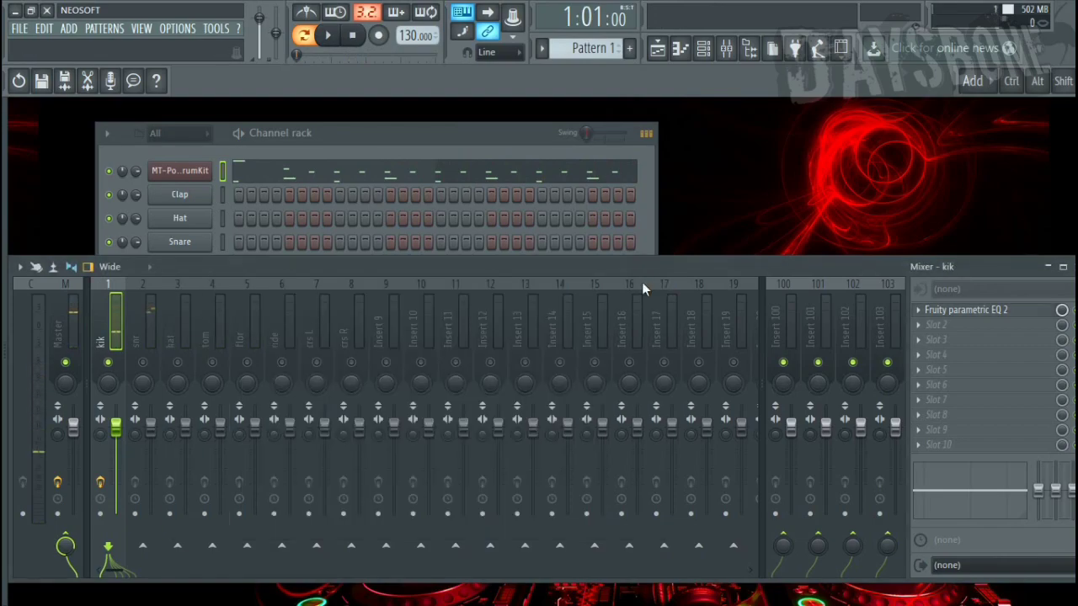
Unsolo the "kik" mixer track and play Pattern 1 with all drum tracks audible, stopping playback when done.
right_click(117, 364)
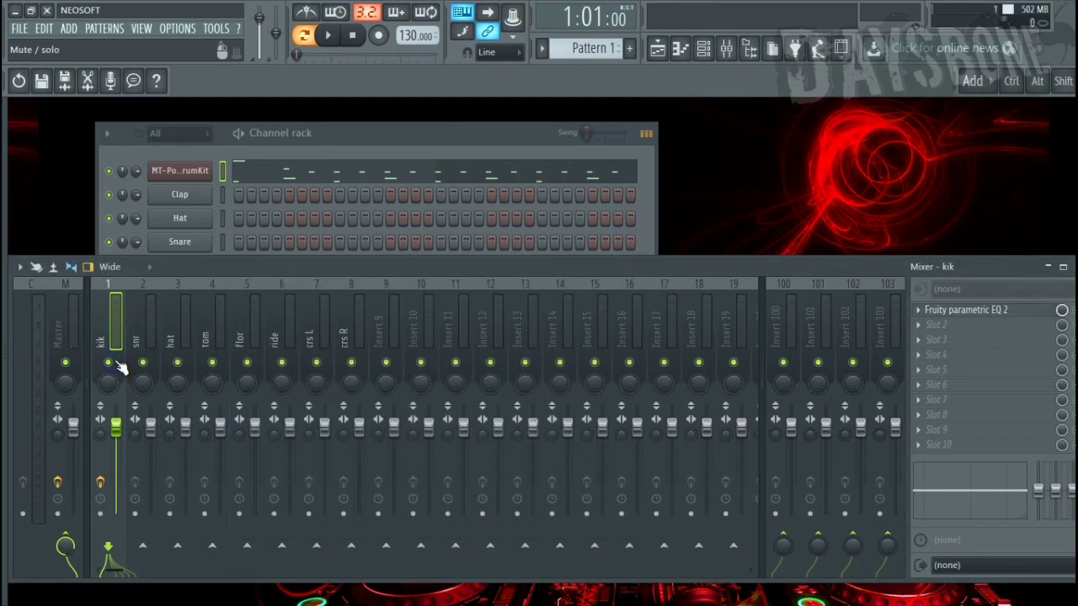
key(space)
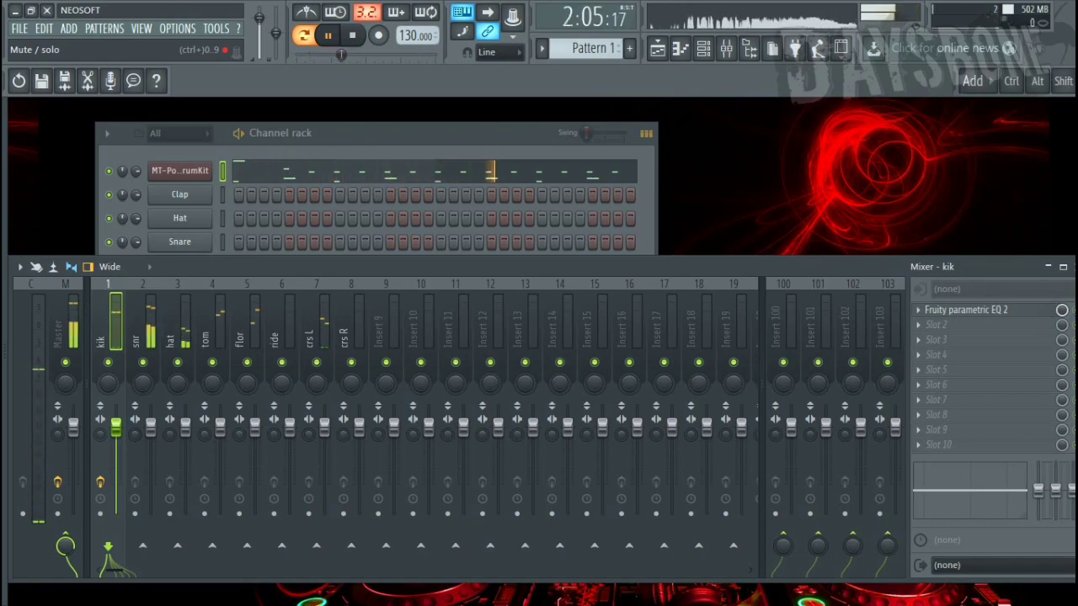
key(space)
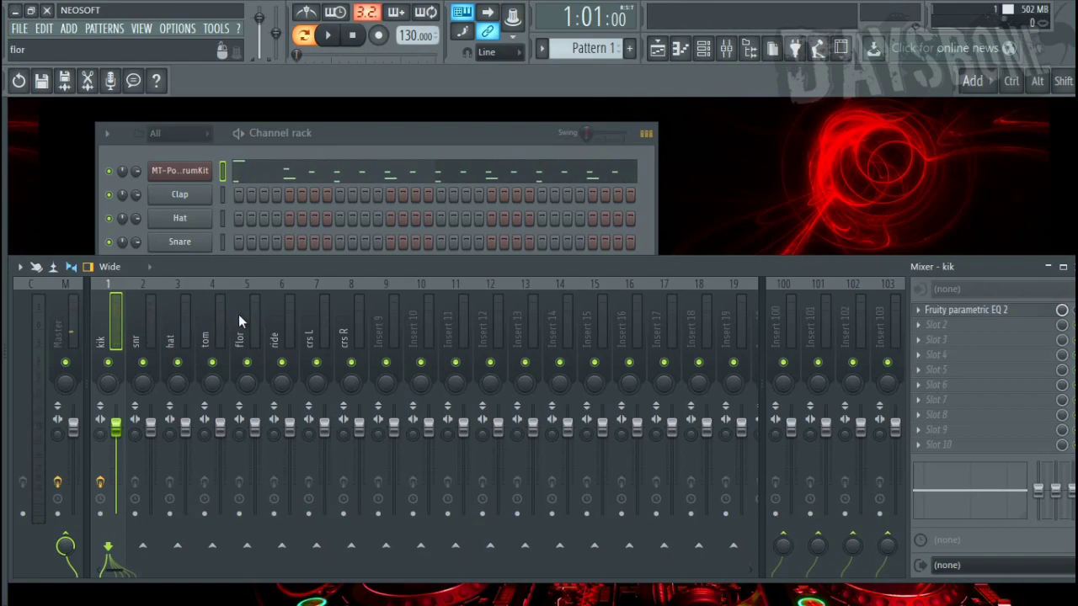
Load Fruity Parametric EQ 2 into slot 1 of the "snr" mixer track and close its window.
click(132, 337)
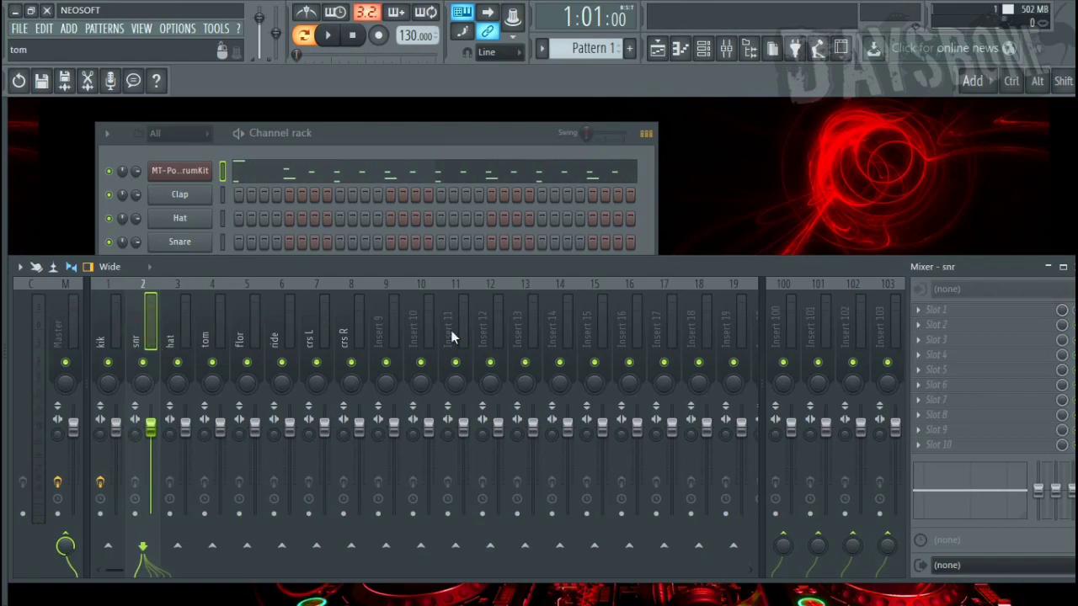
click(926, 310)
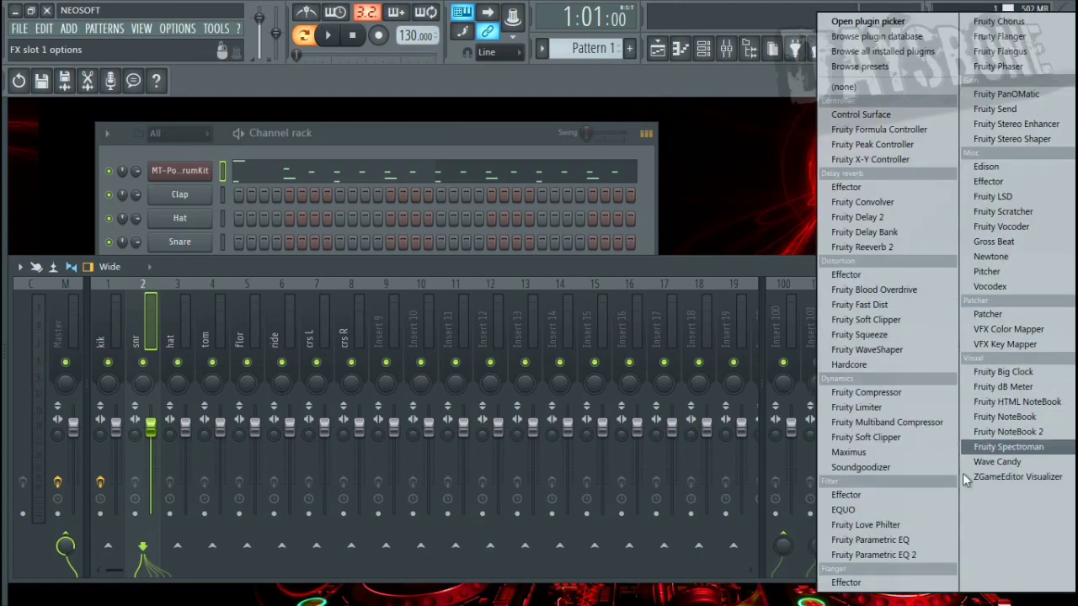
click(925, 550)
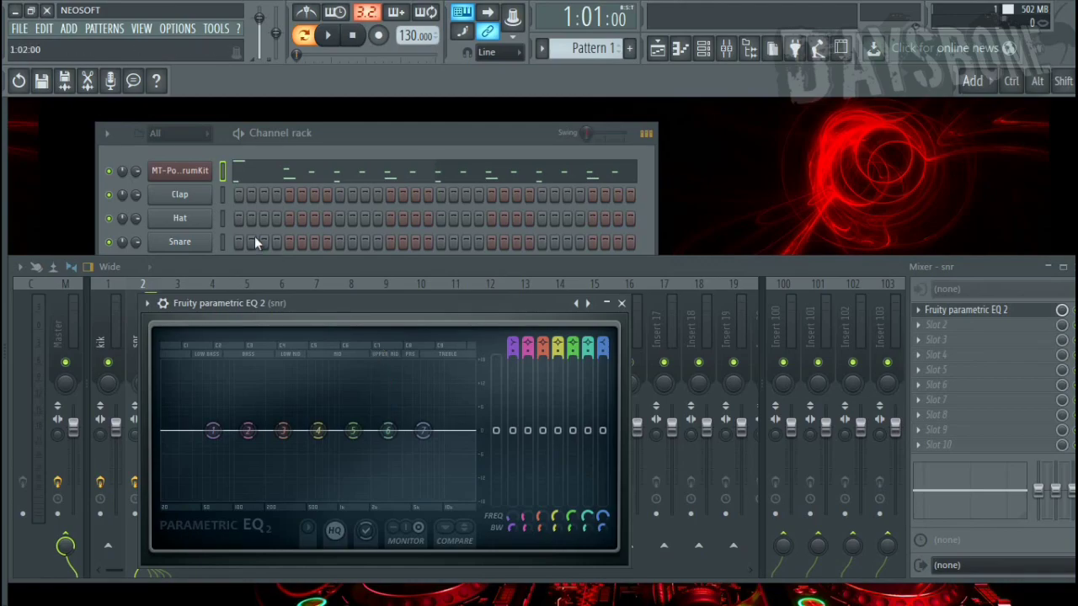
key(Escape)
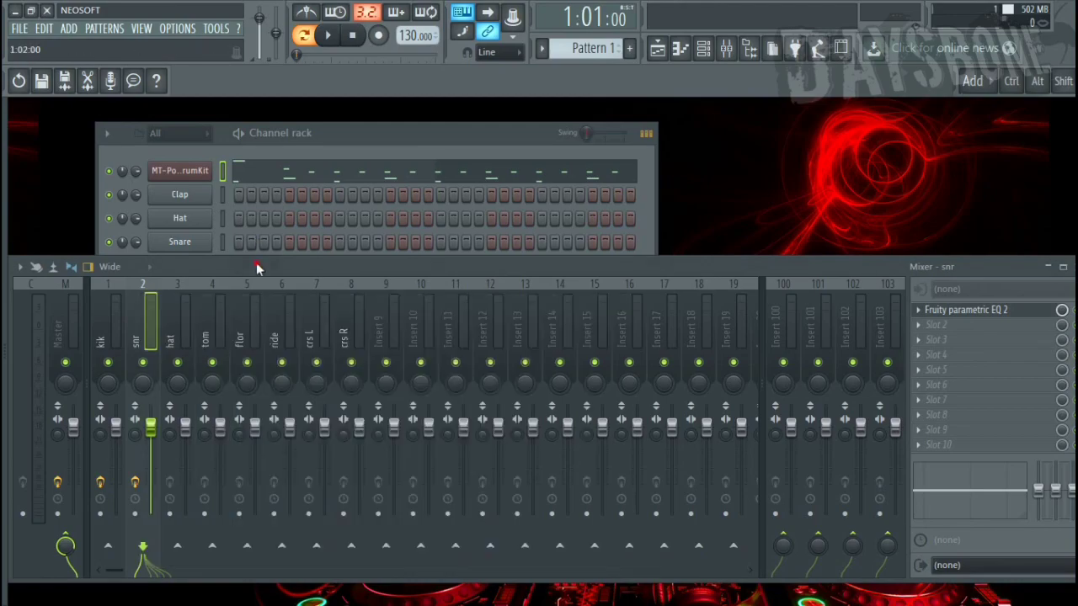
Solo the "snr" track and boost band 5 of its EQ in the treble range during playback, closing the EQ and stopping playback when done.
right_click(154, 368)
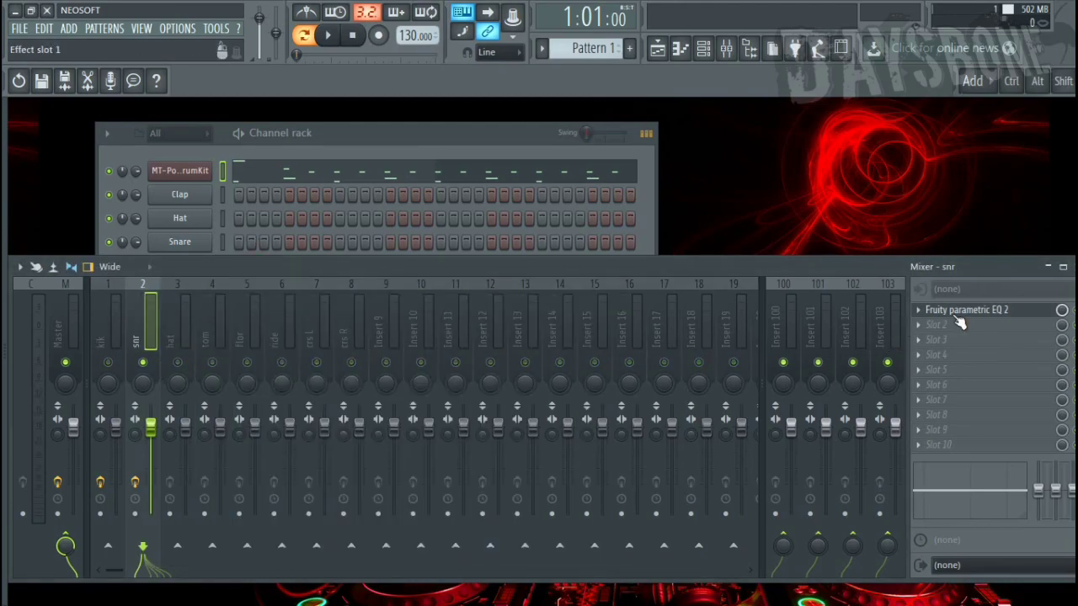
key(space)
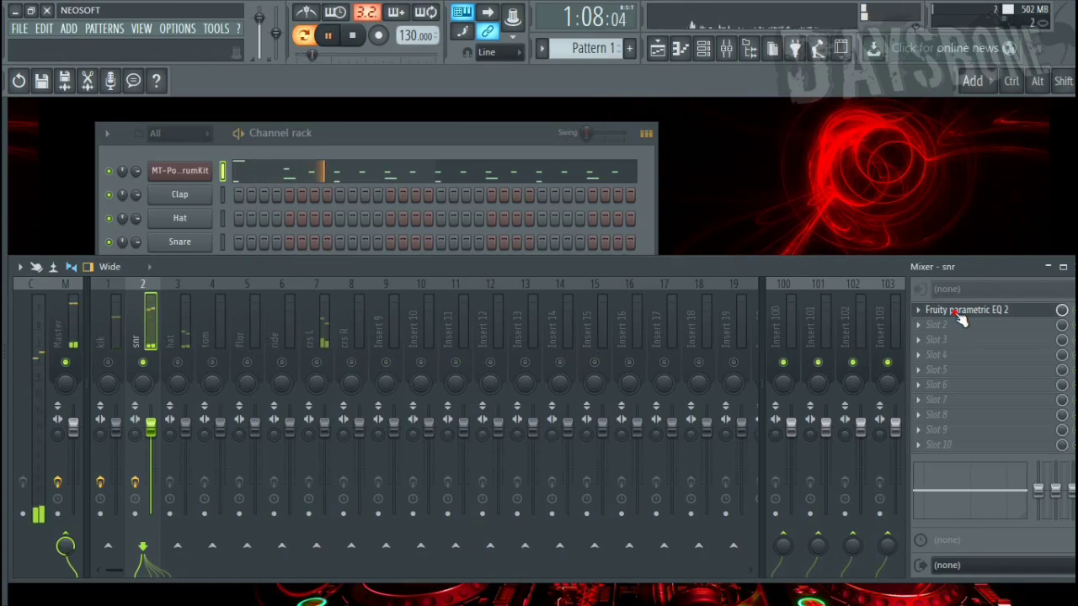
click(960, 311)
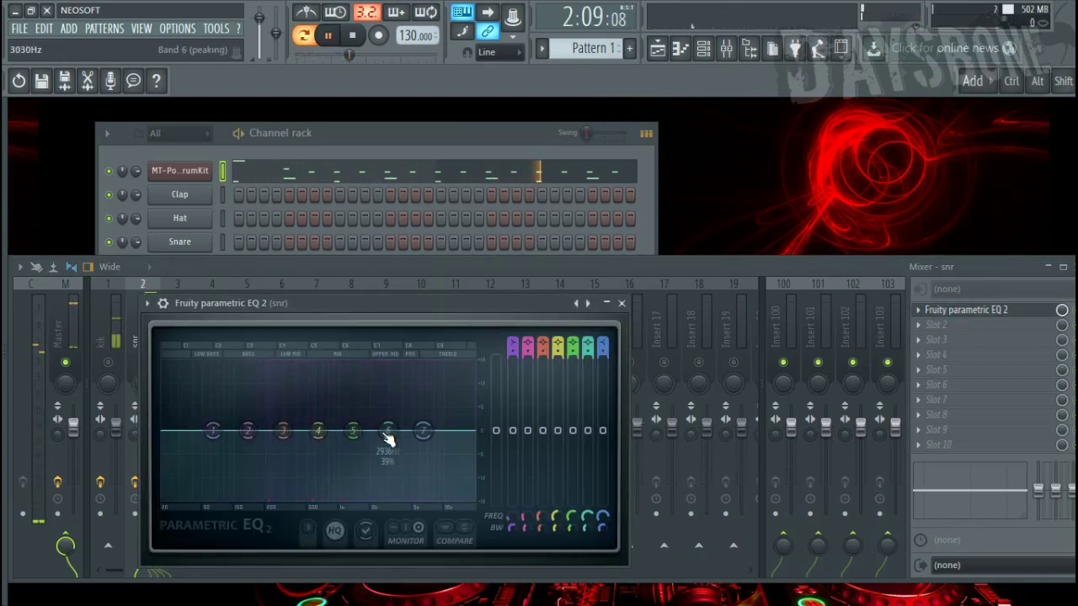
drag(353, 429, 444, 385)
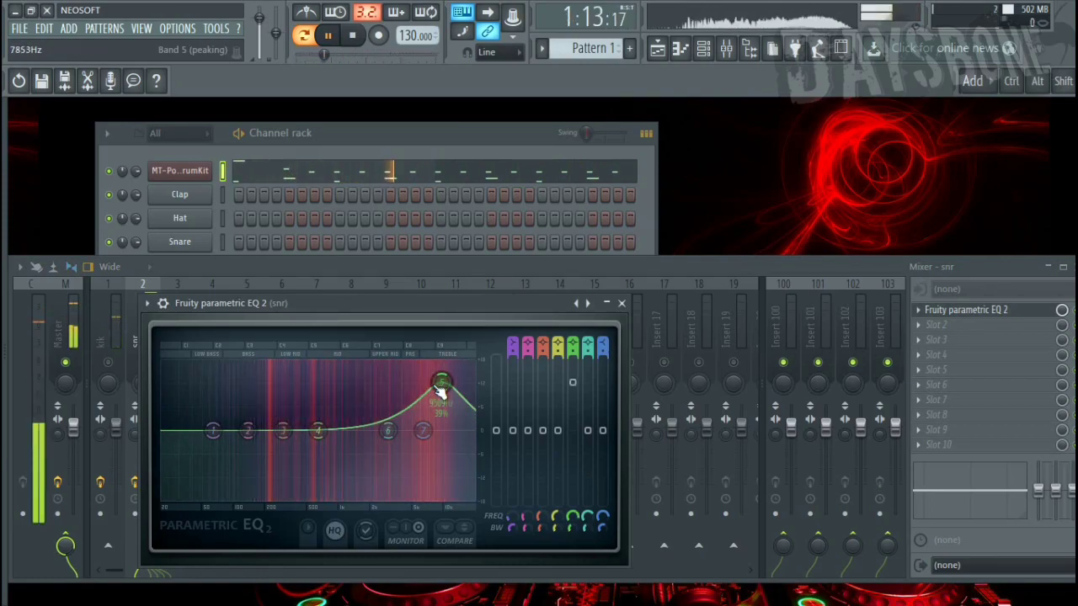
click(621, 304)
key(space)
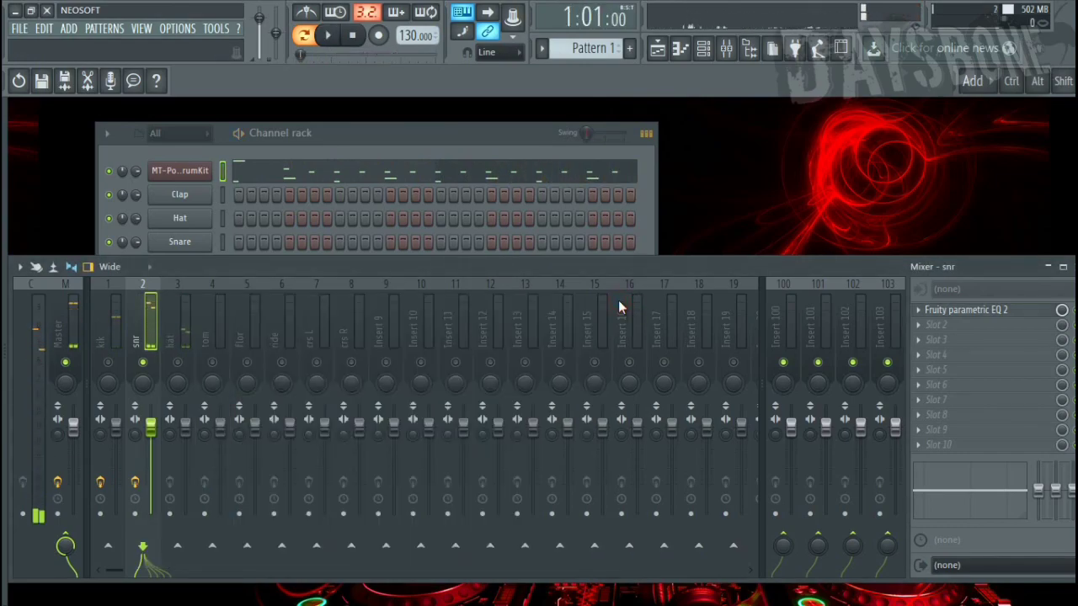
Unsolo the "snr" track and play Pattern 1, briefly soloing the snare to compare it with the full kit, and stop playback.
right_click(145, 364)
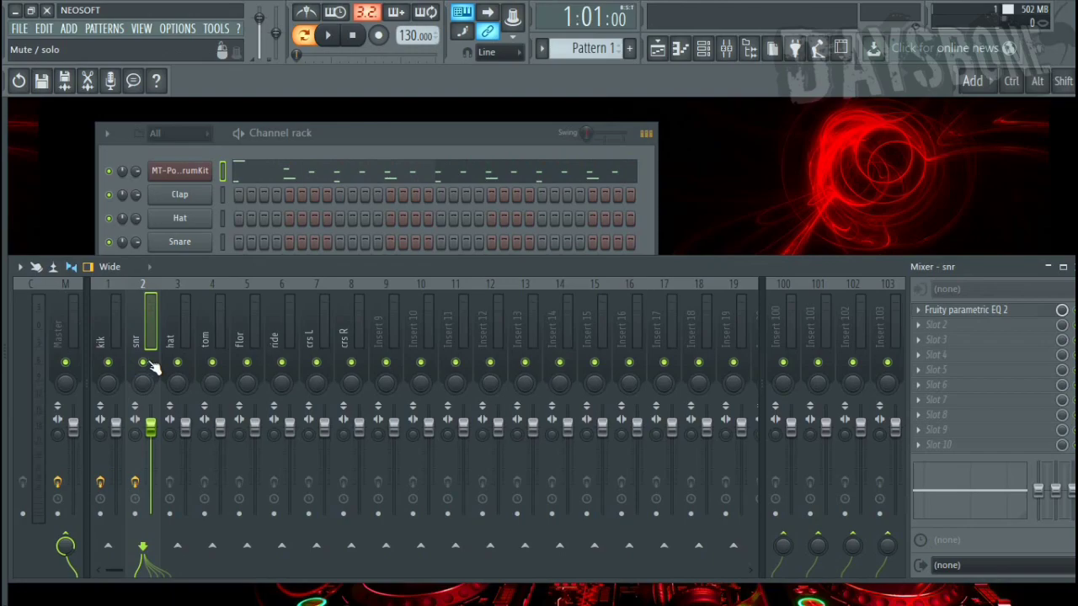
key(space)
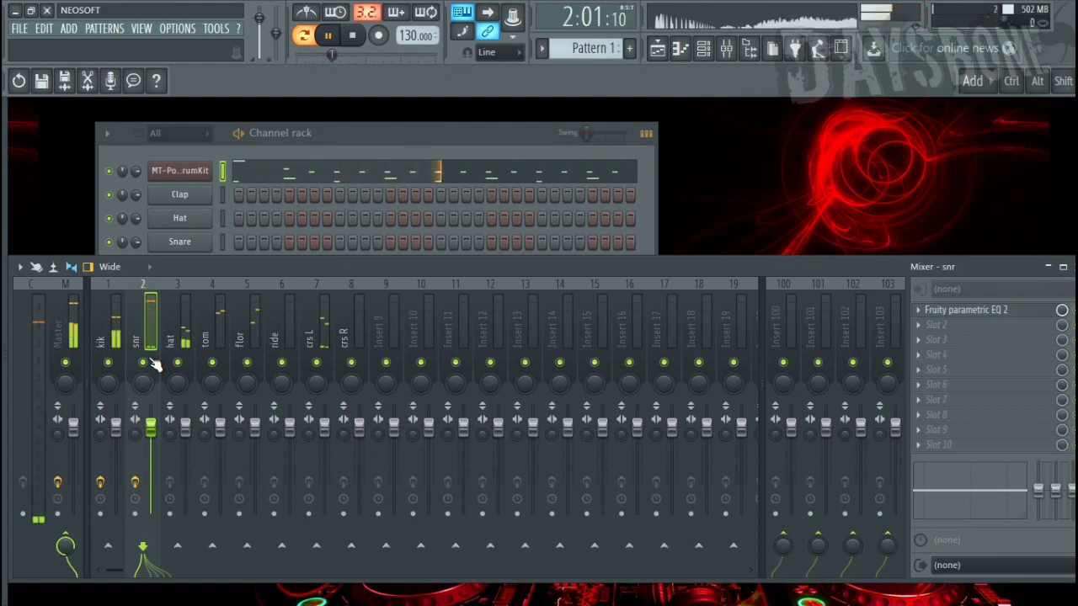
right_click(143, 363)
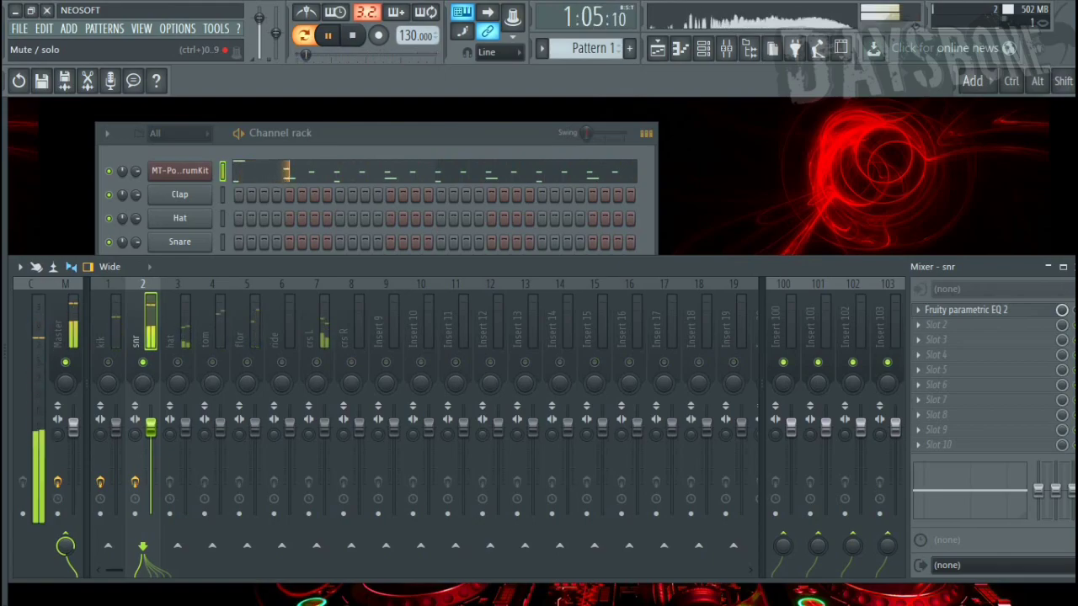
right_click(143, 363)
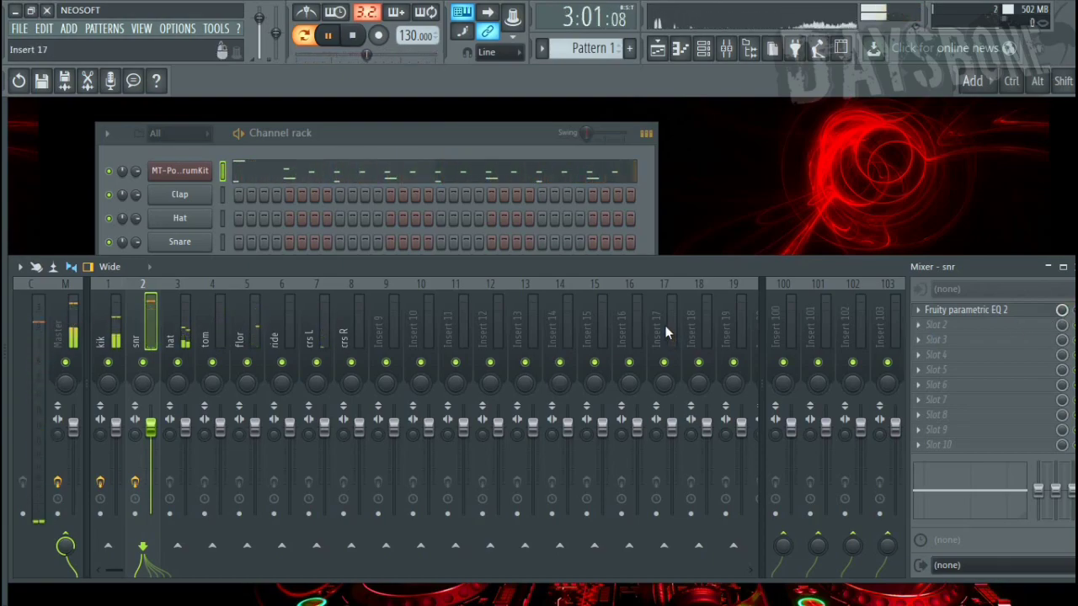
key(space)
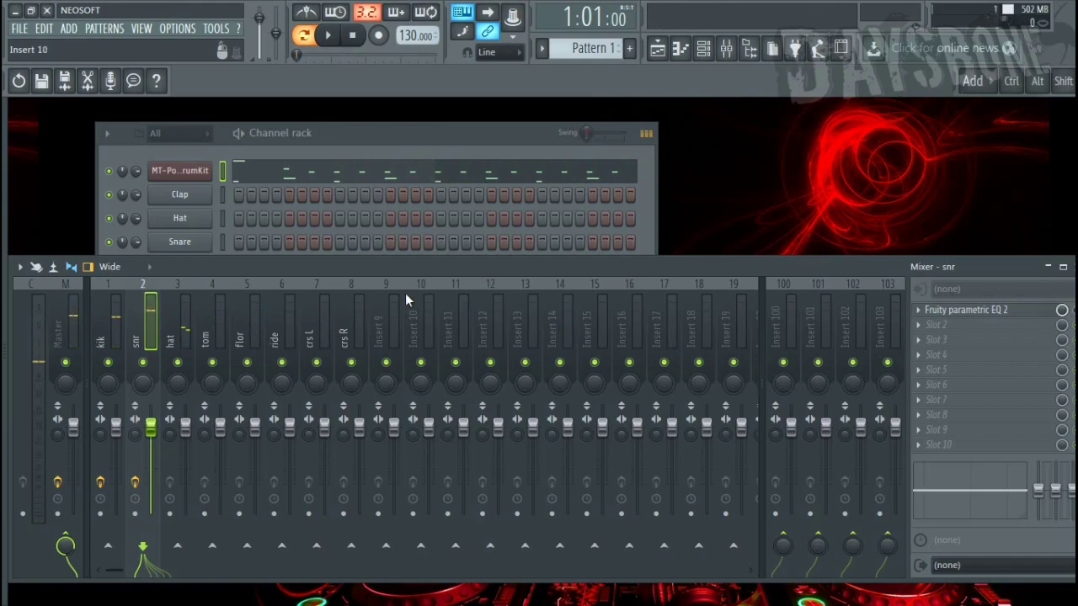